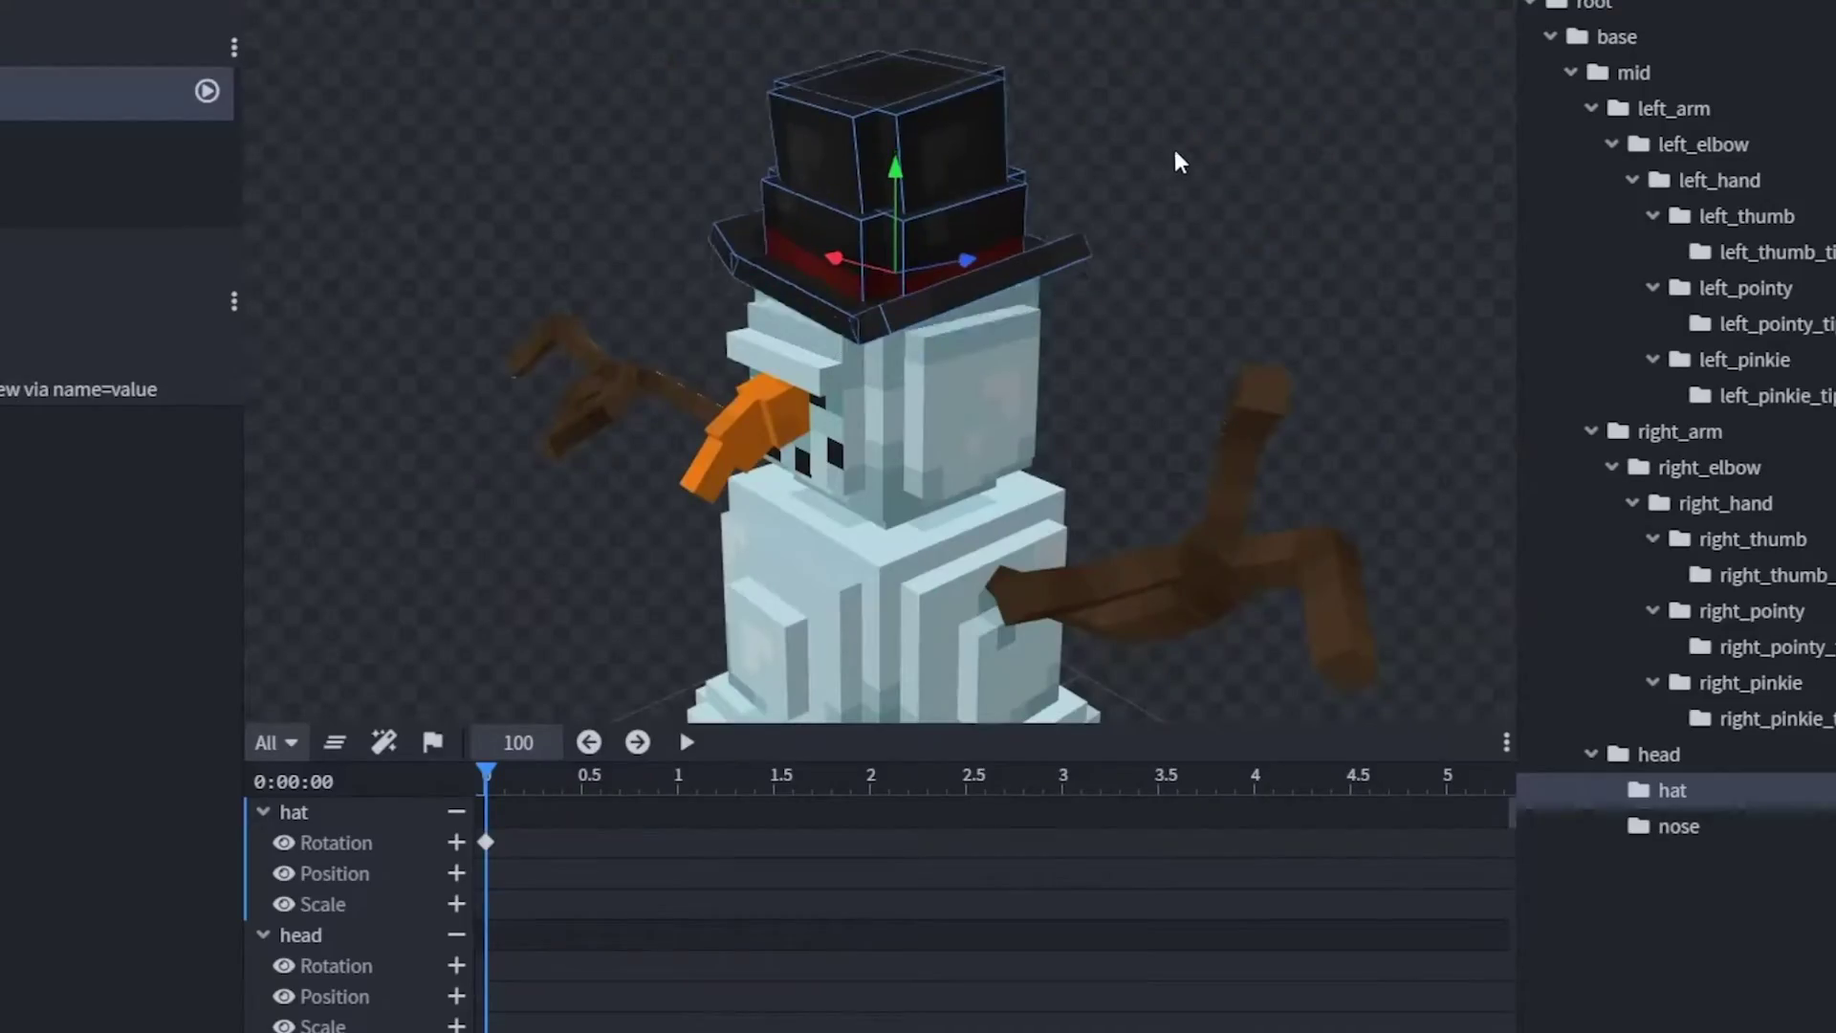
Orbit the snowman model to a side view, then switch to the Blockbench web app tab
left_click_drag(1175, 149, 1299, 99)
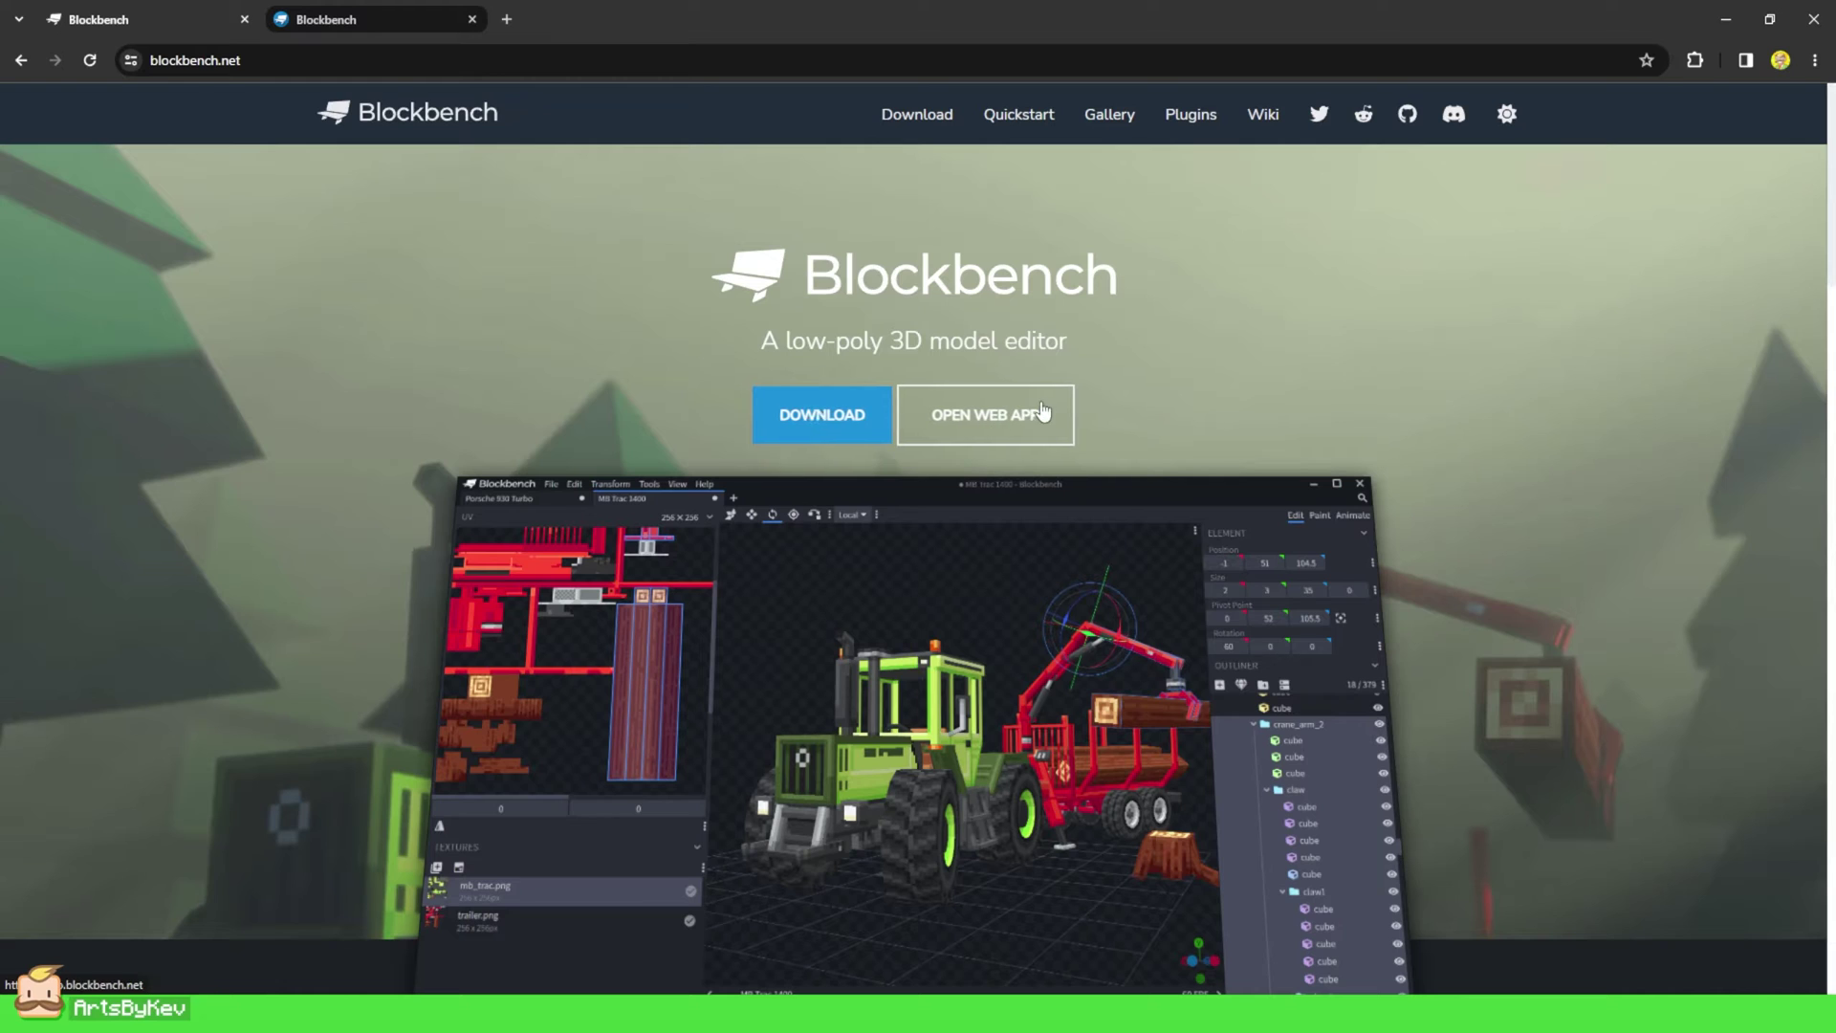
left_click(341, 23)
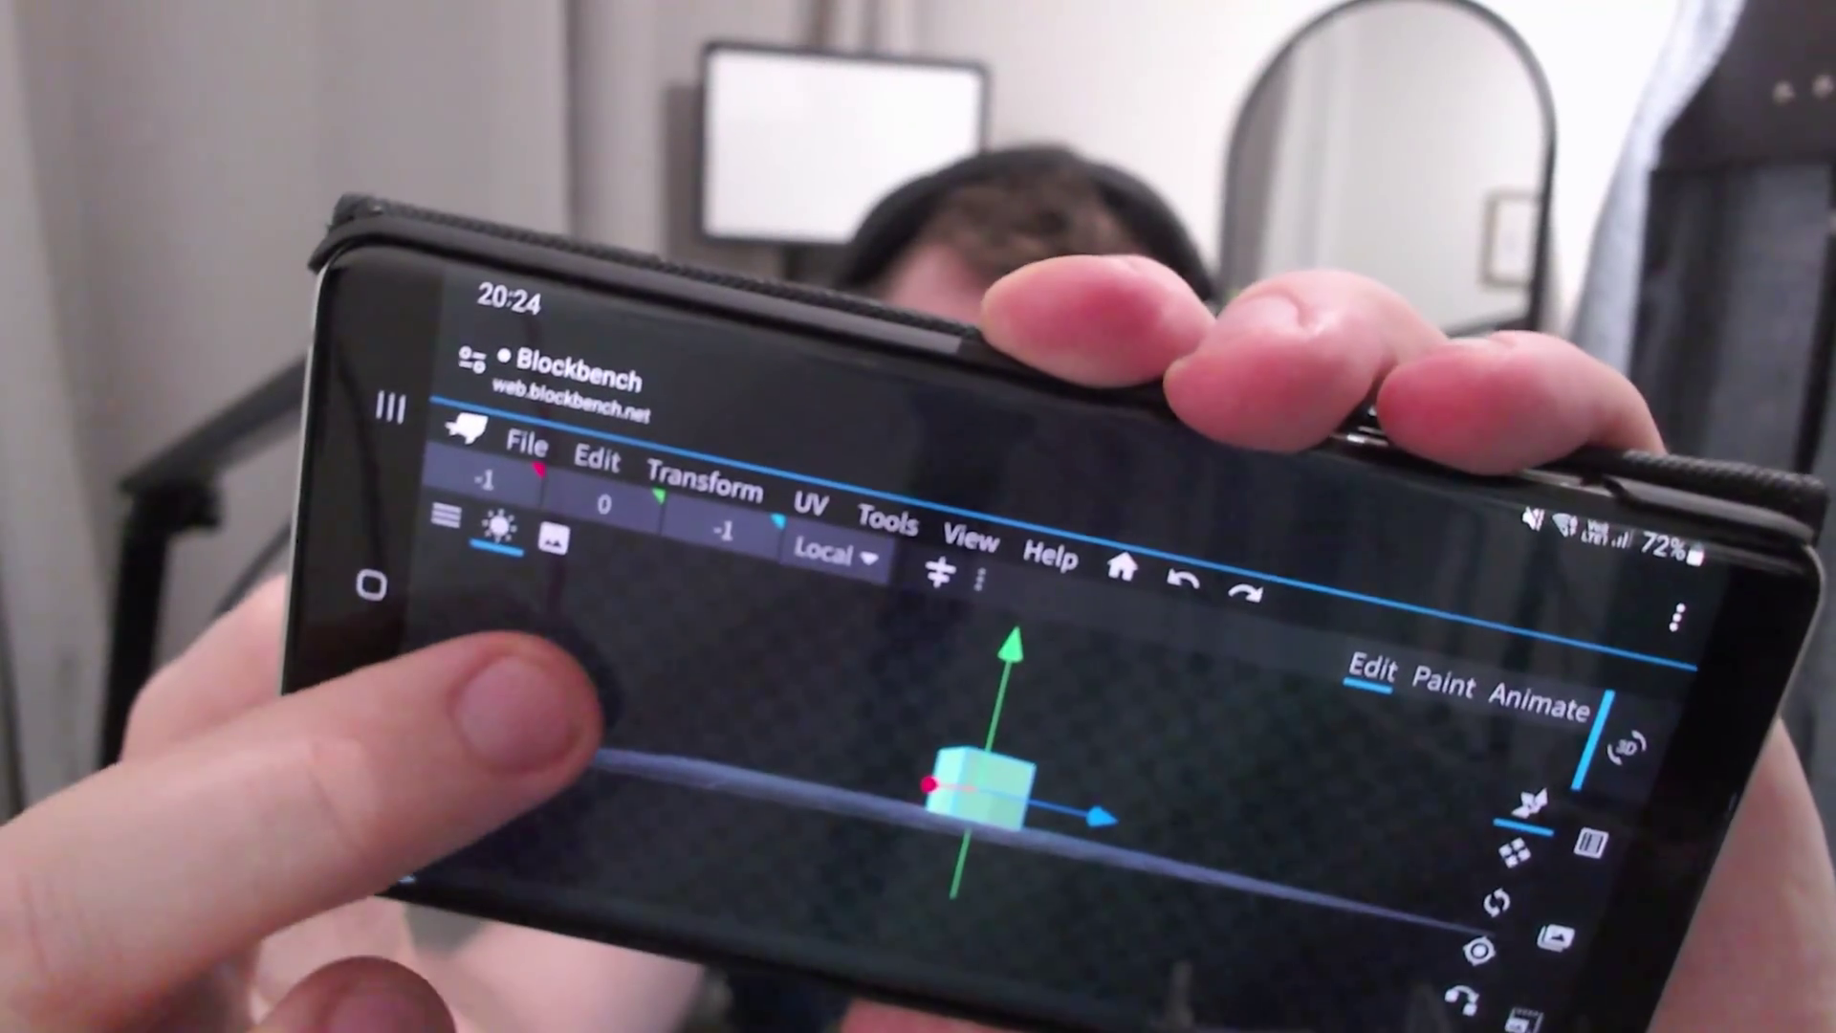
Orbit the camera to look down on the grid, then back to a lower angle
left_click_drag(550, 689, 516, 707)
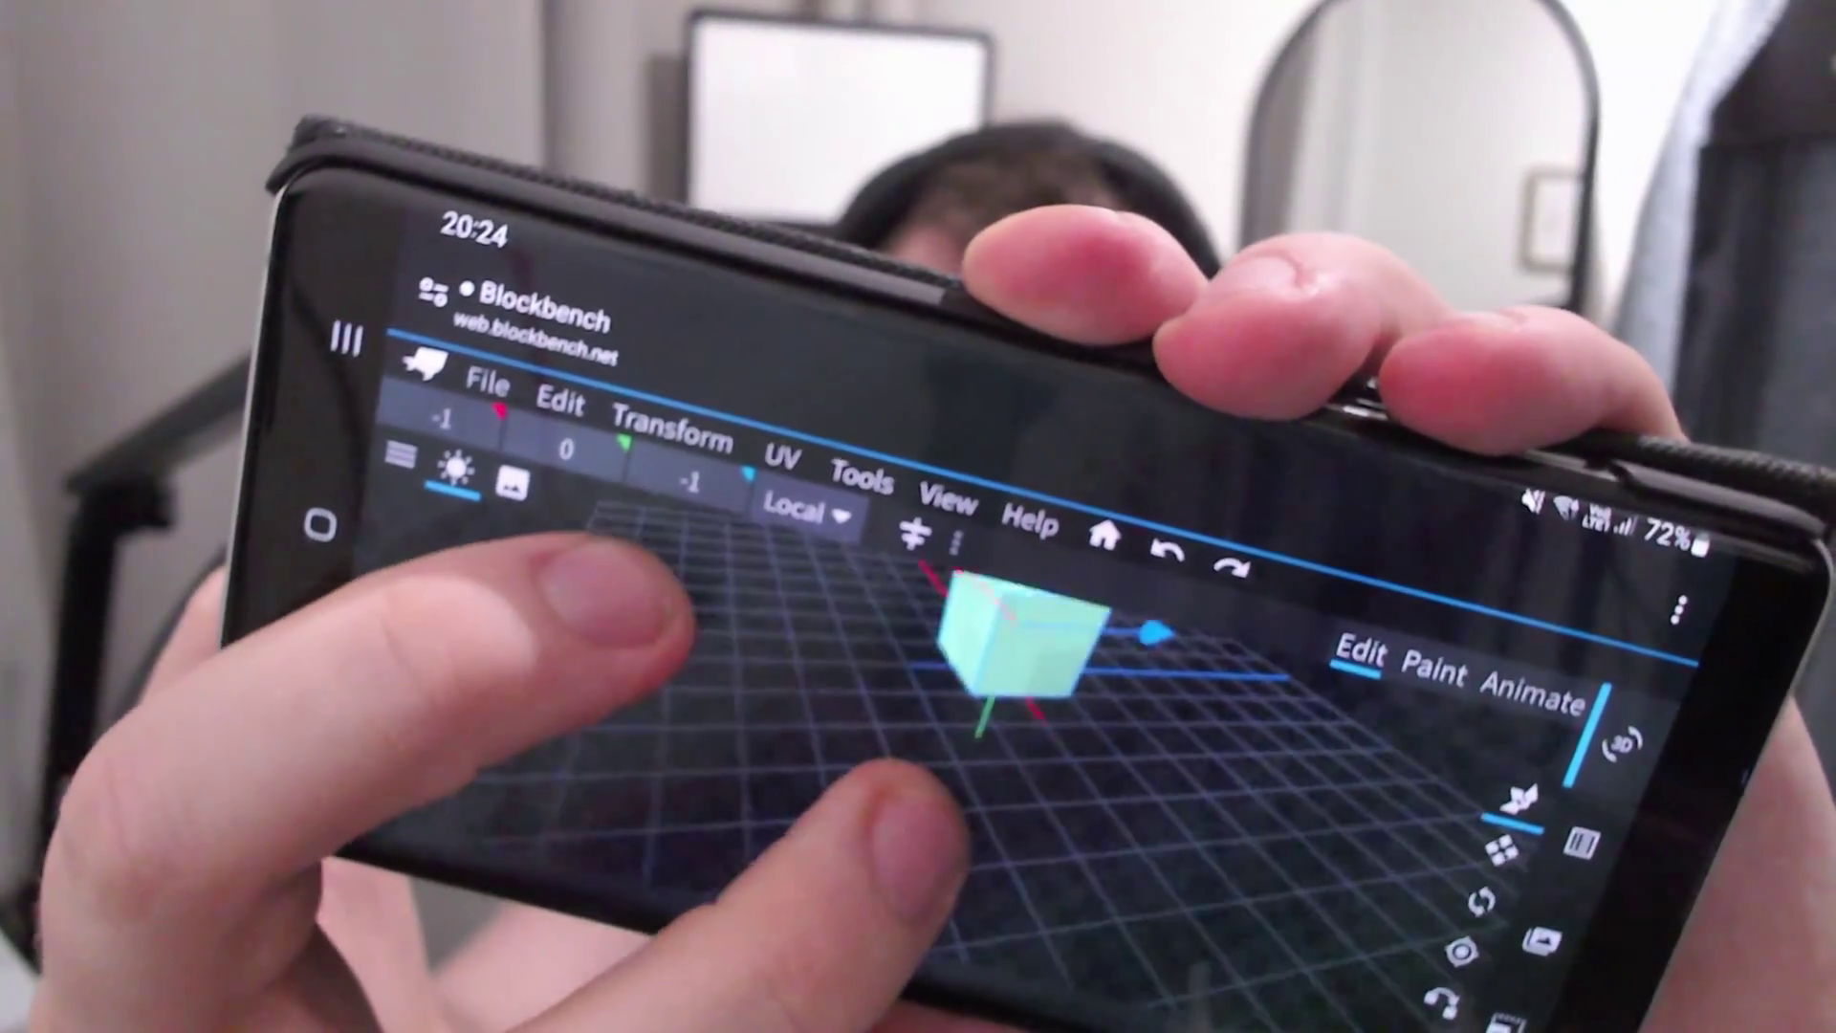
left_click_drag(615, 615, 535, 832)
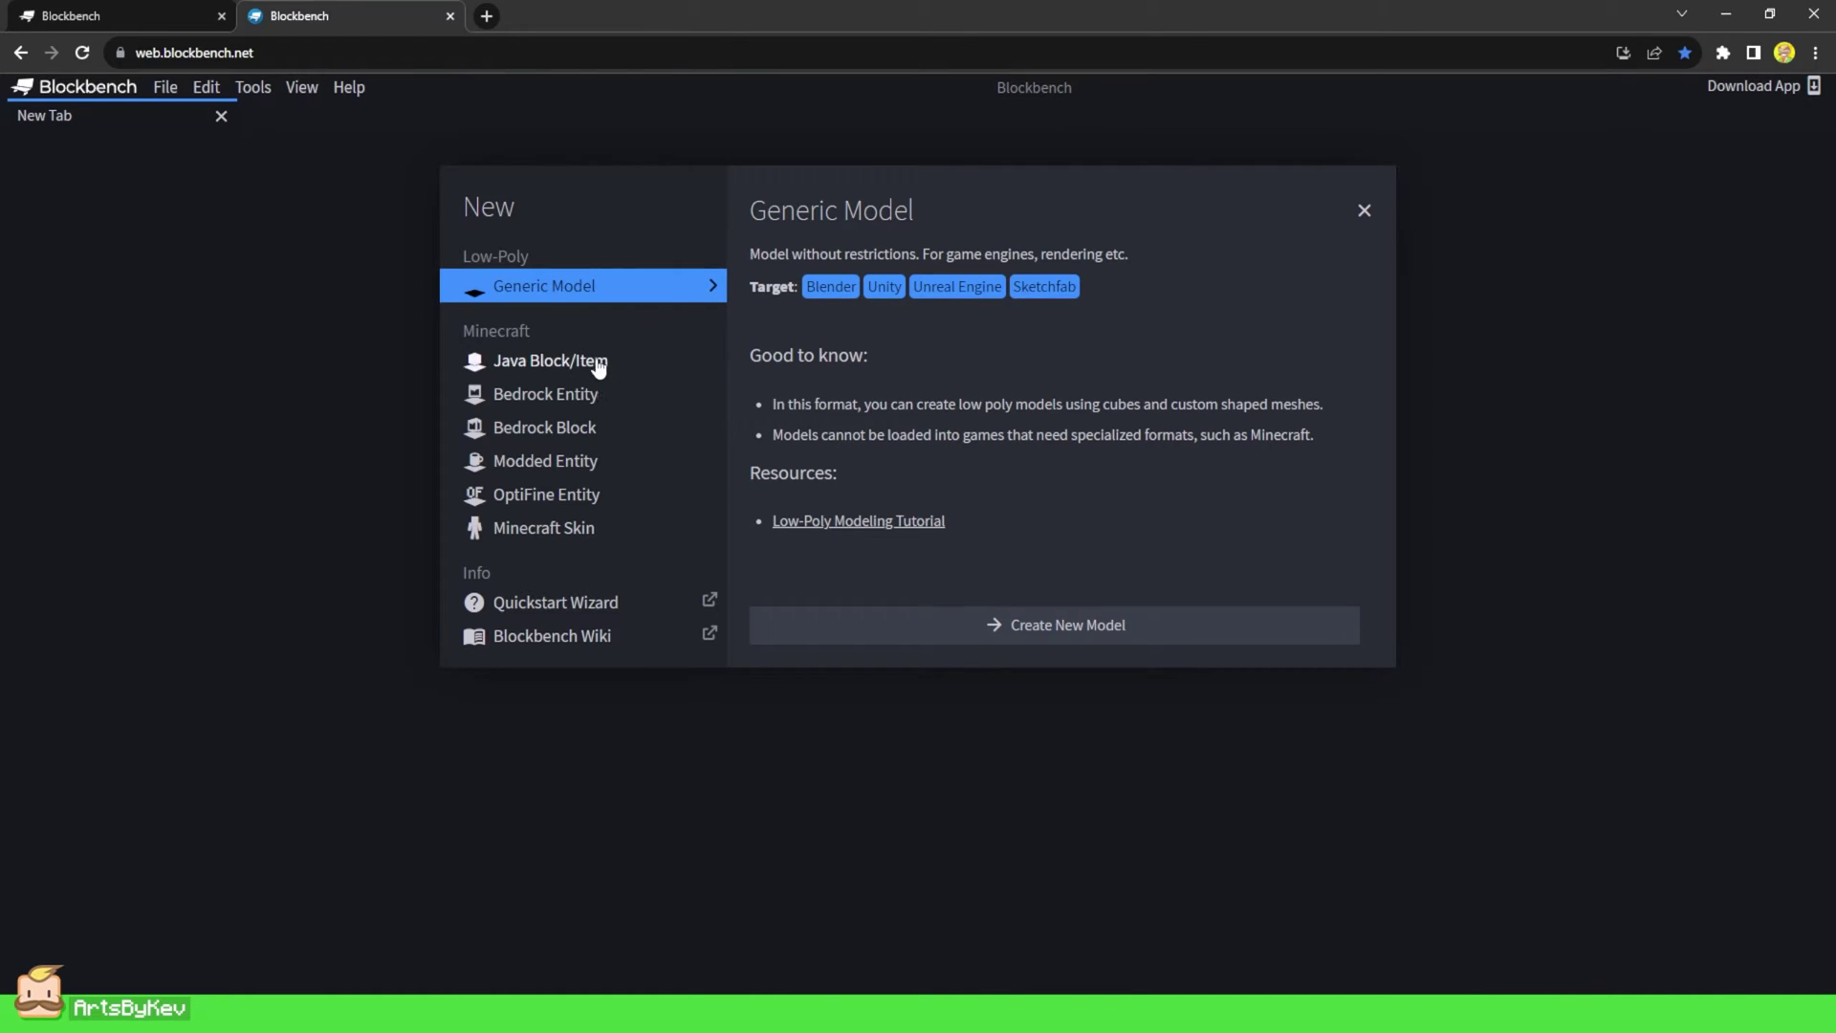
Compare the Java Block/Item and Generic Model format details, then create a Generic Model project
left_click(597, 363)
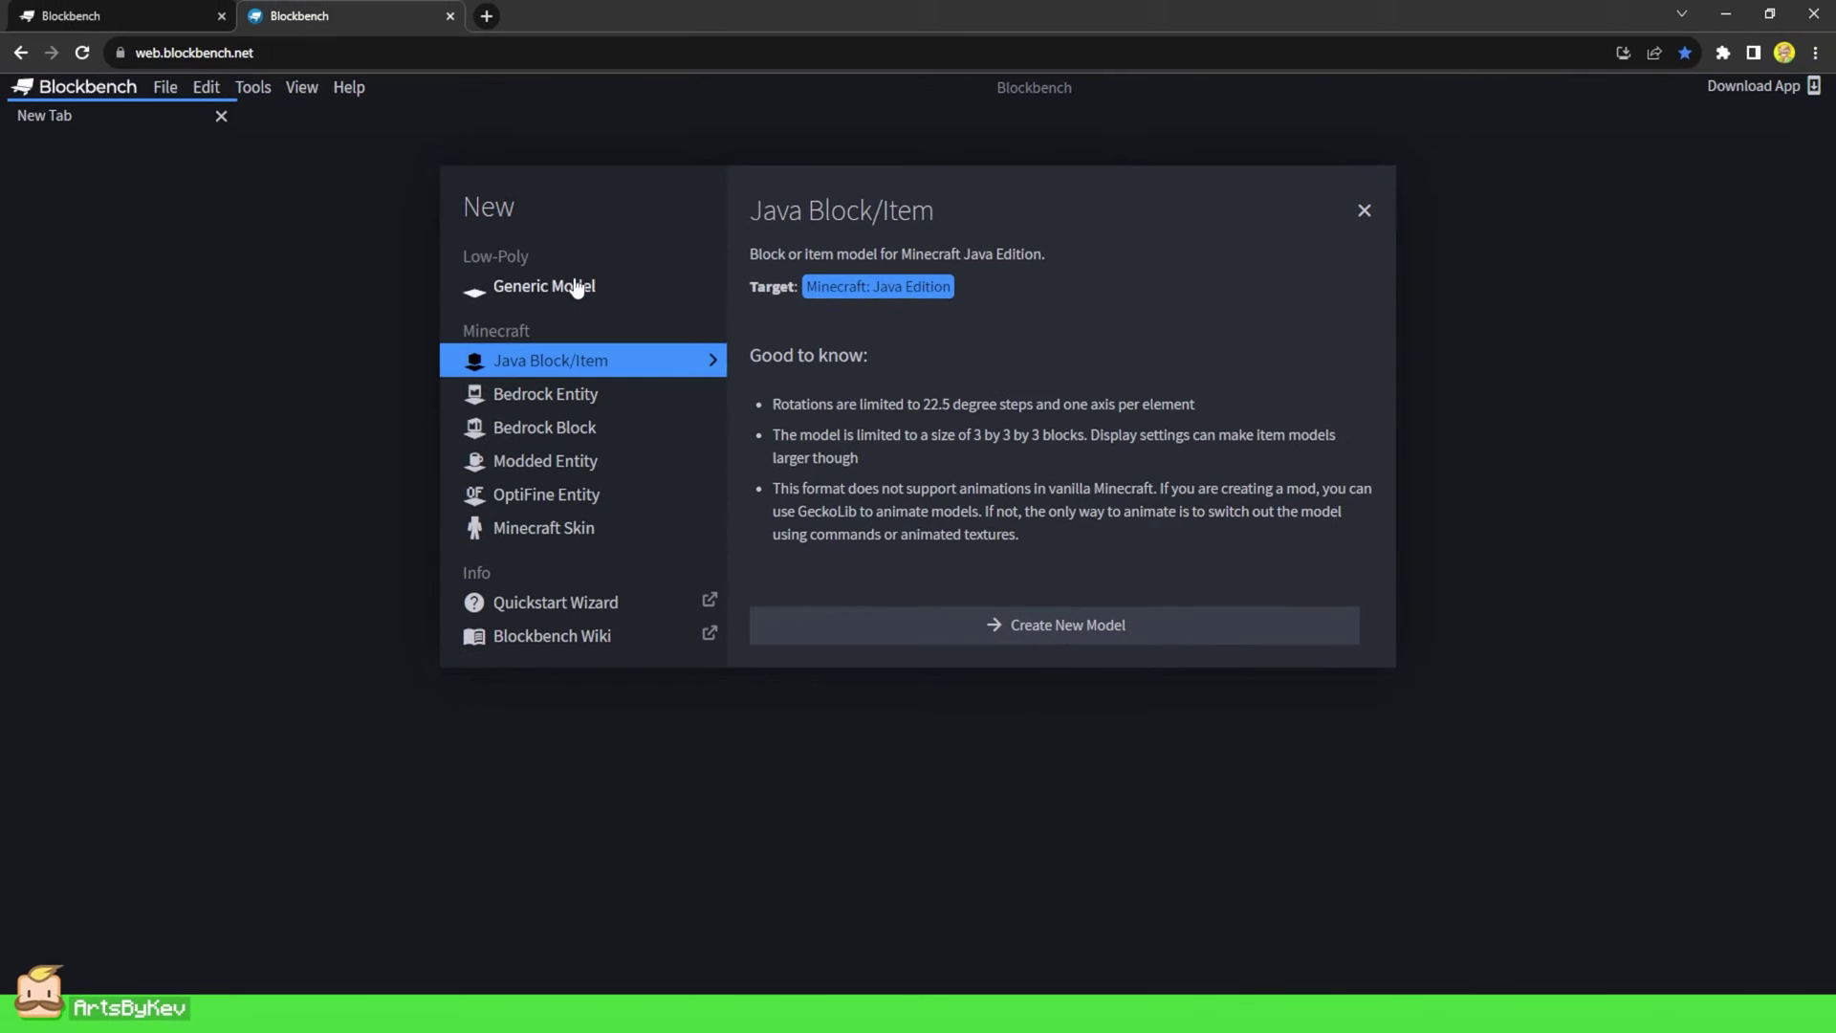
left_click(577, 289)
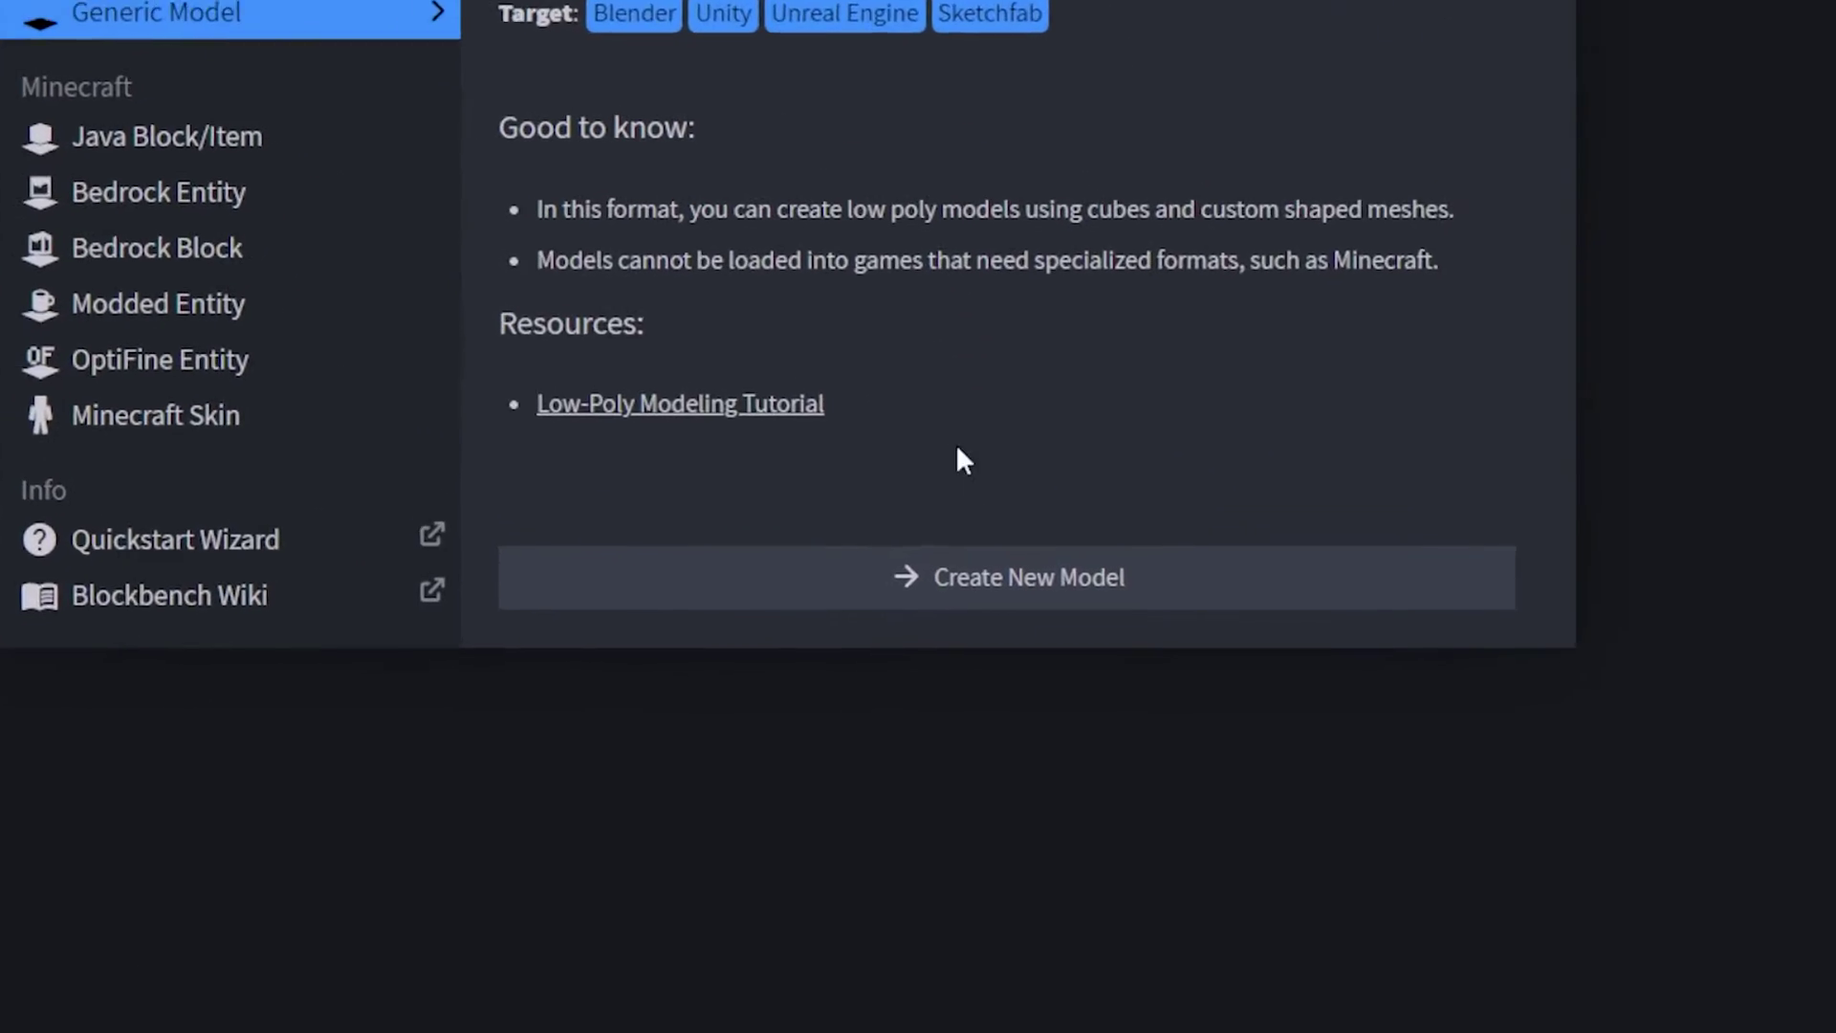
left_click(1055, 635)
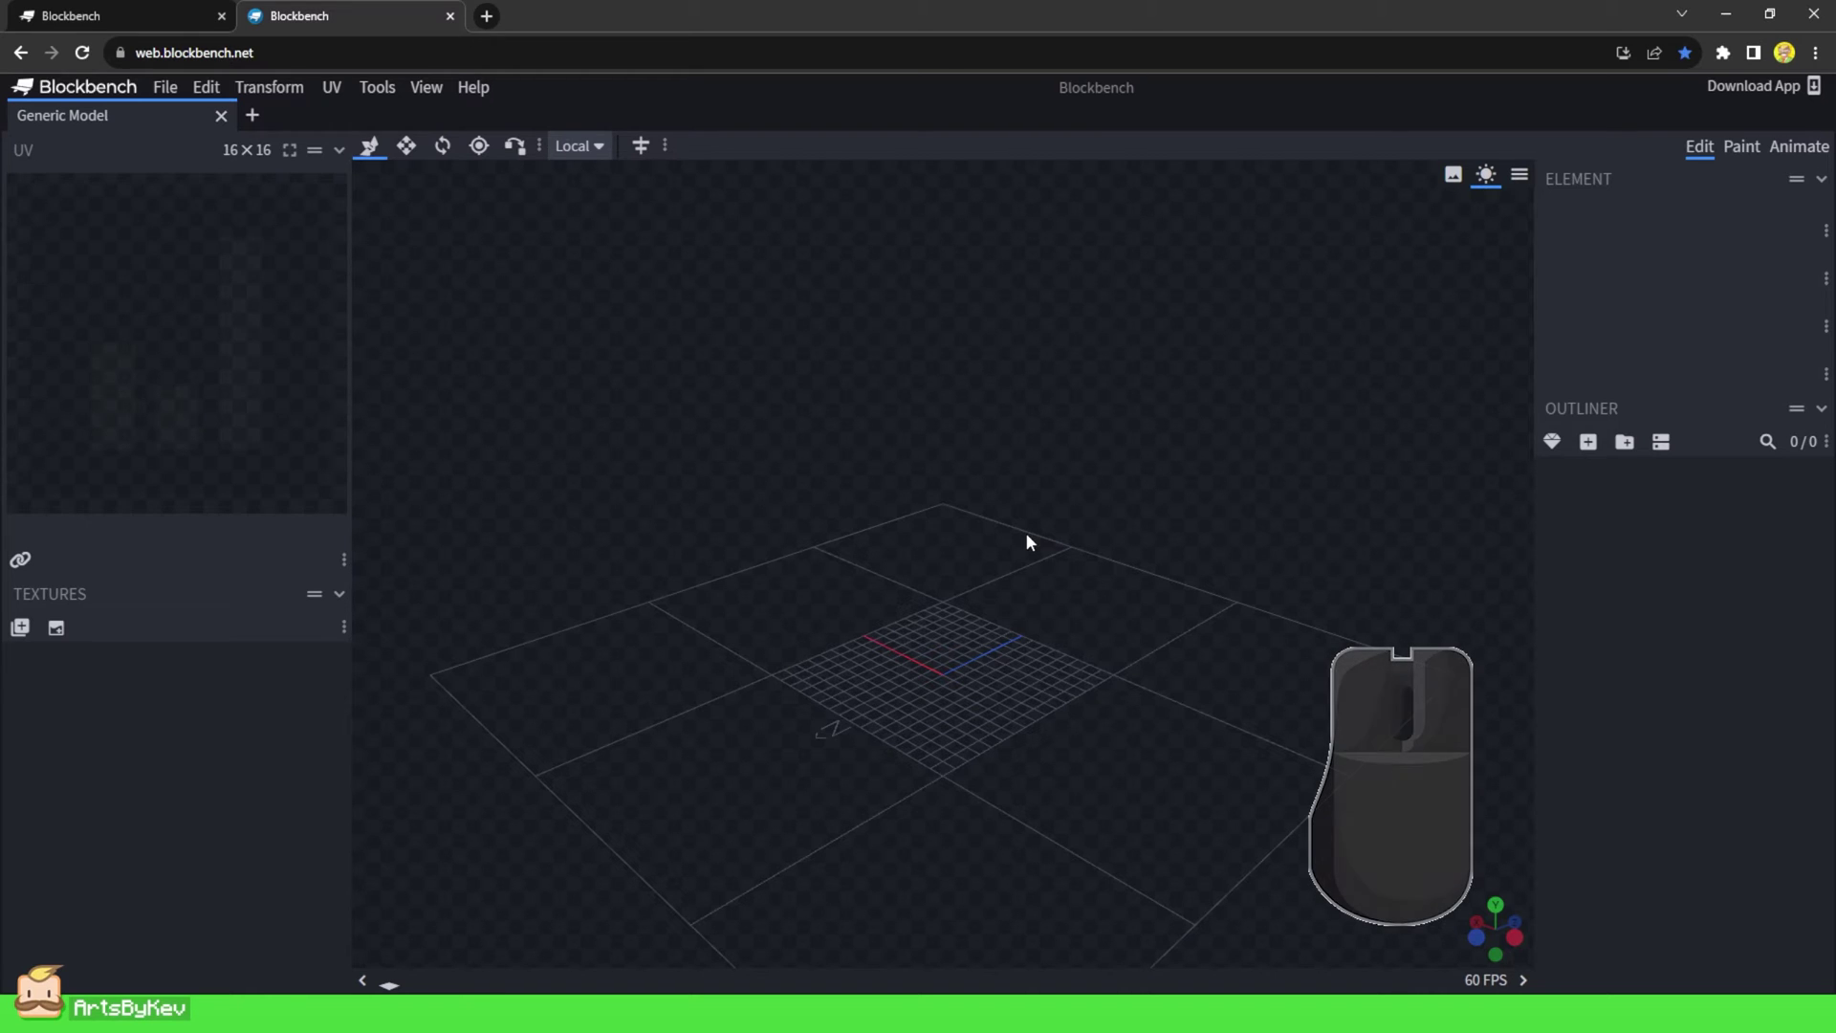
left_click_drag(1026, 541, 1178, 595)
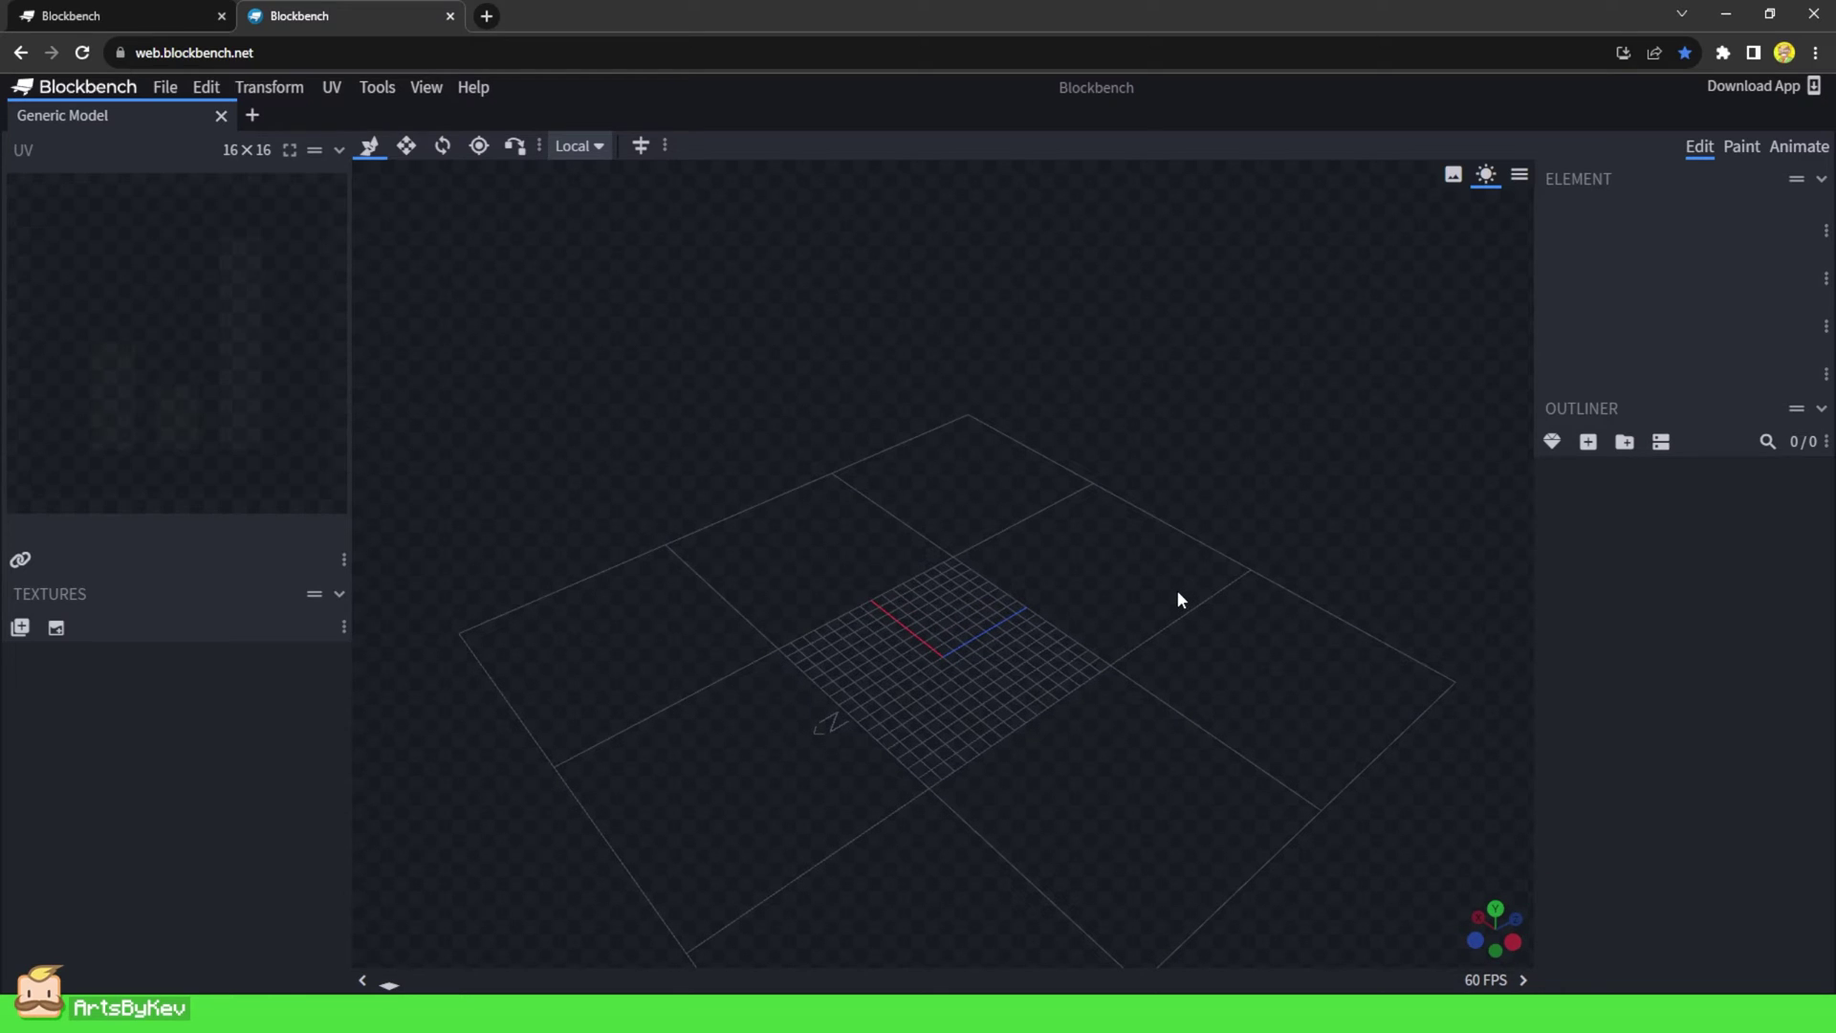
right_click(1178, 594)
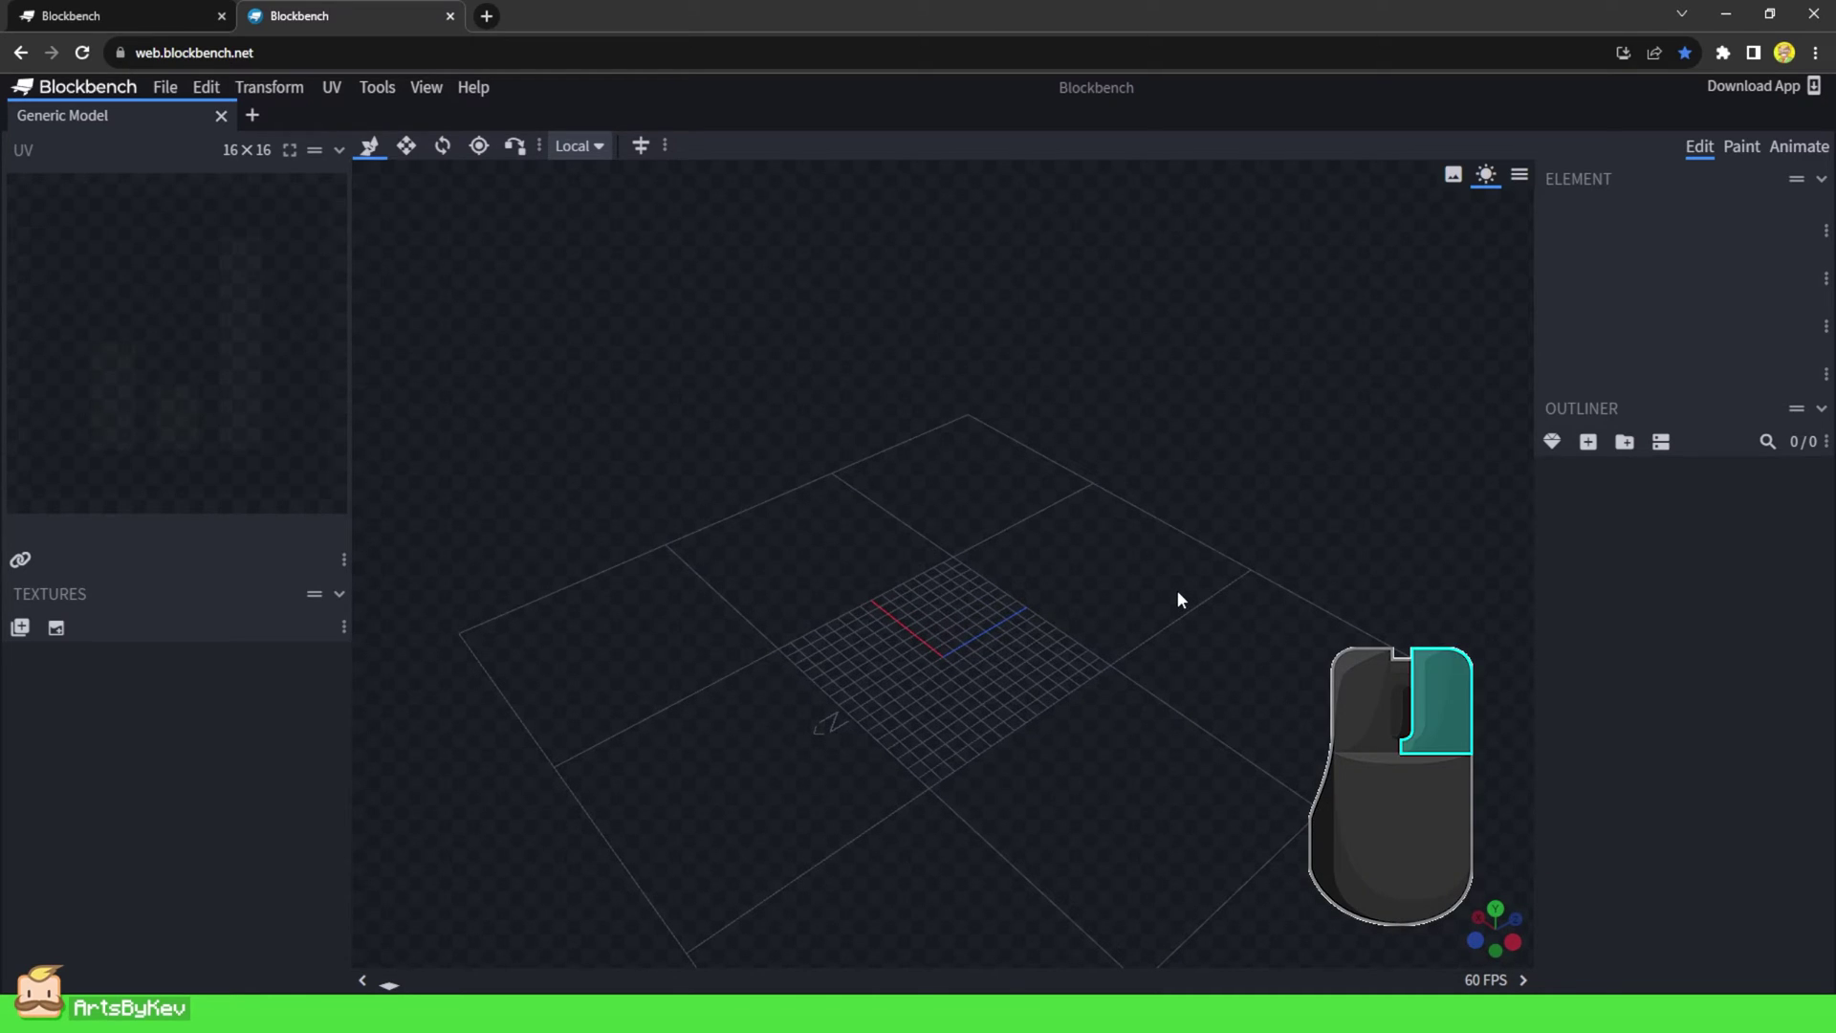
right_click_drag(1207, 604, 1163, 512)
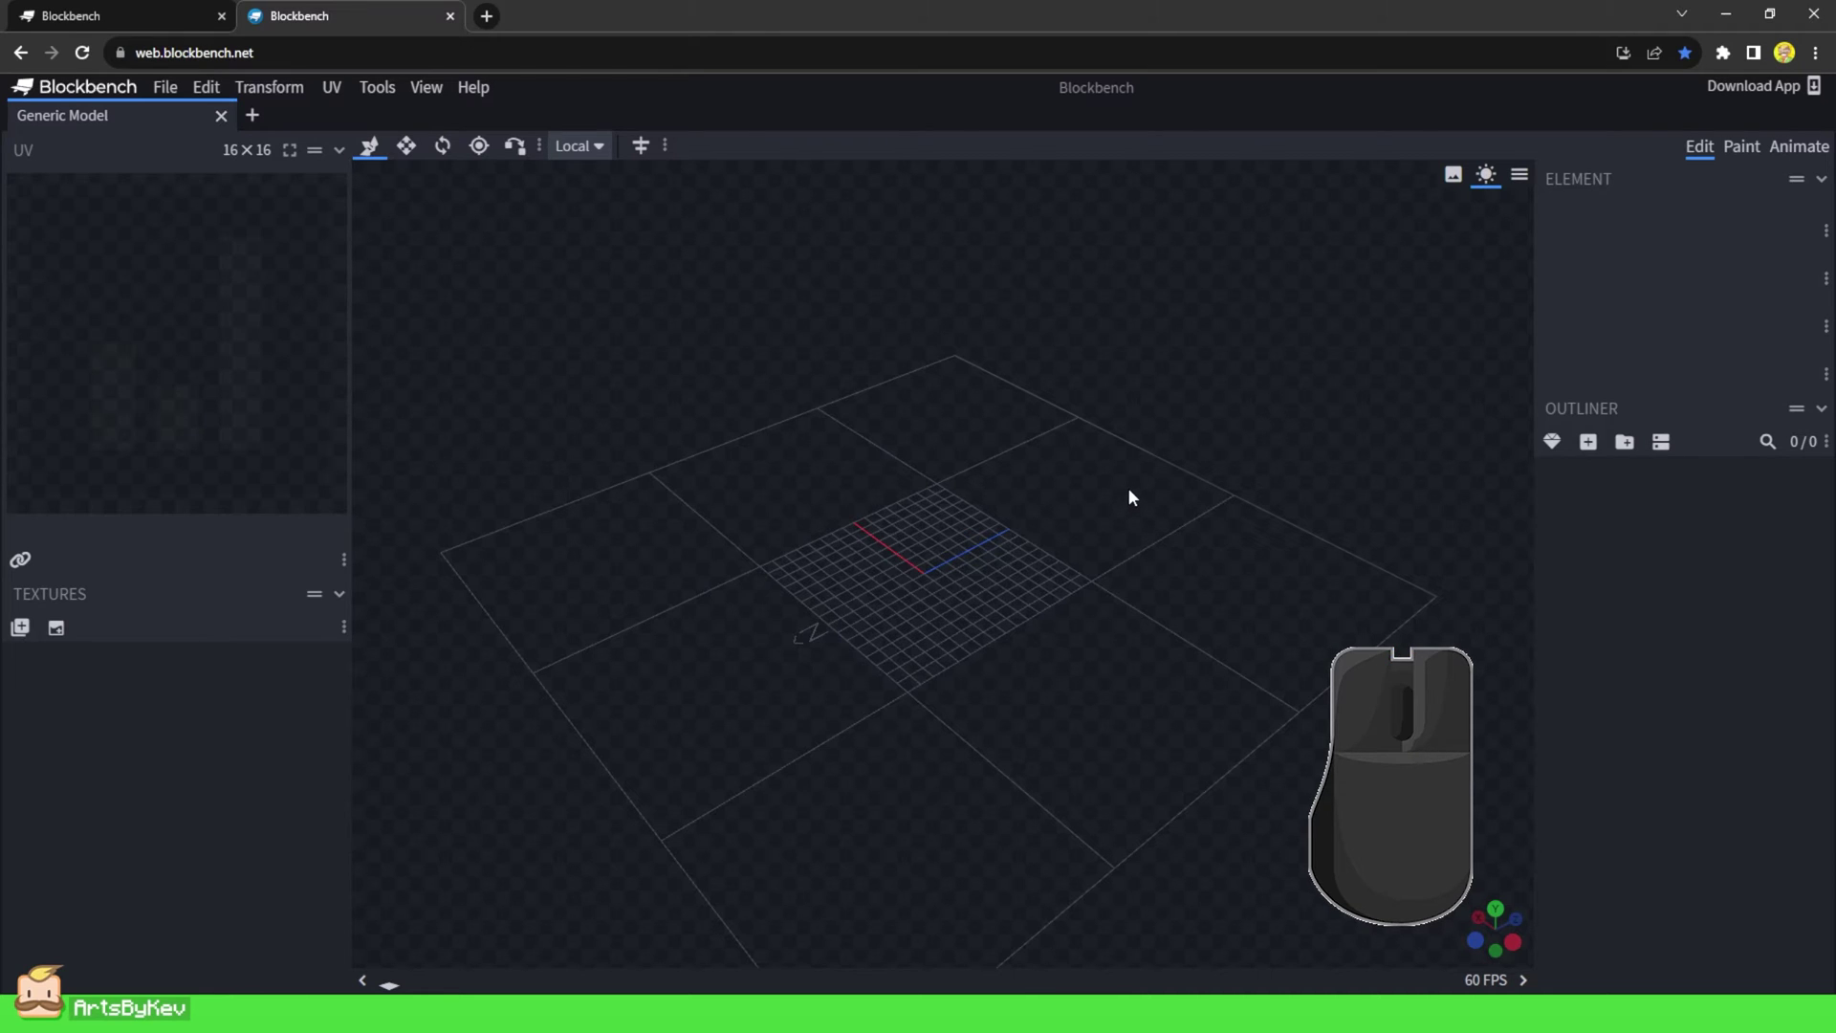
scroll(1111, 504, "down", 3)
scroll(1135, 529, "up", 4)
scroll(1064, 522, "down", 2)
scroll(1063, 520, "up", 4)
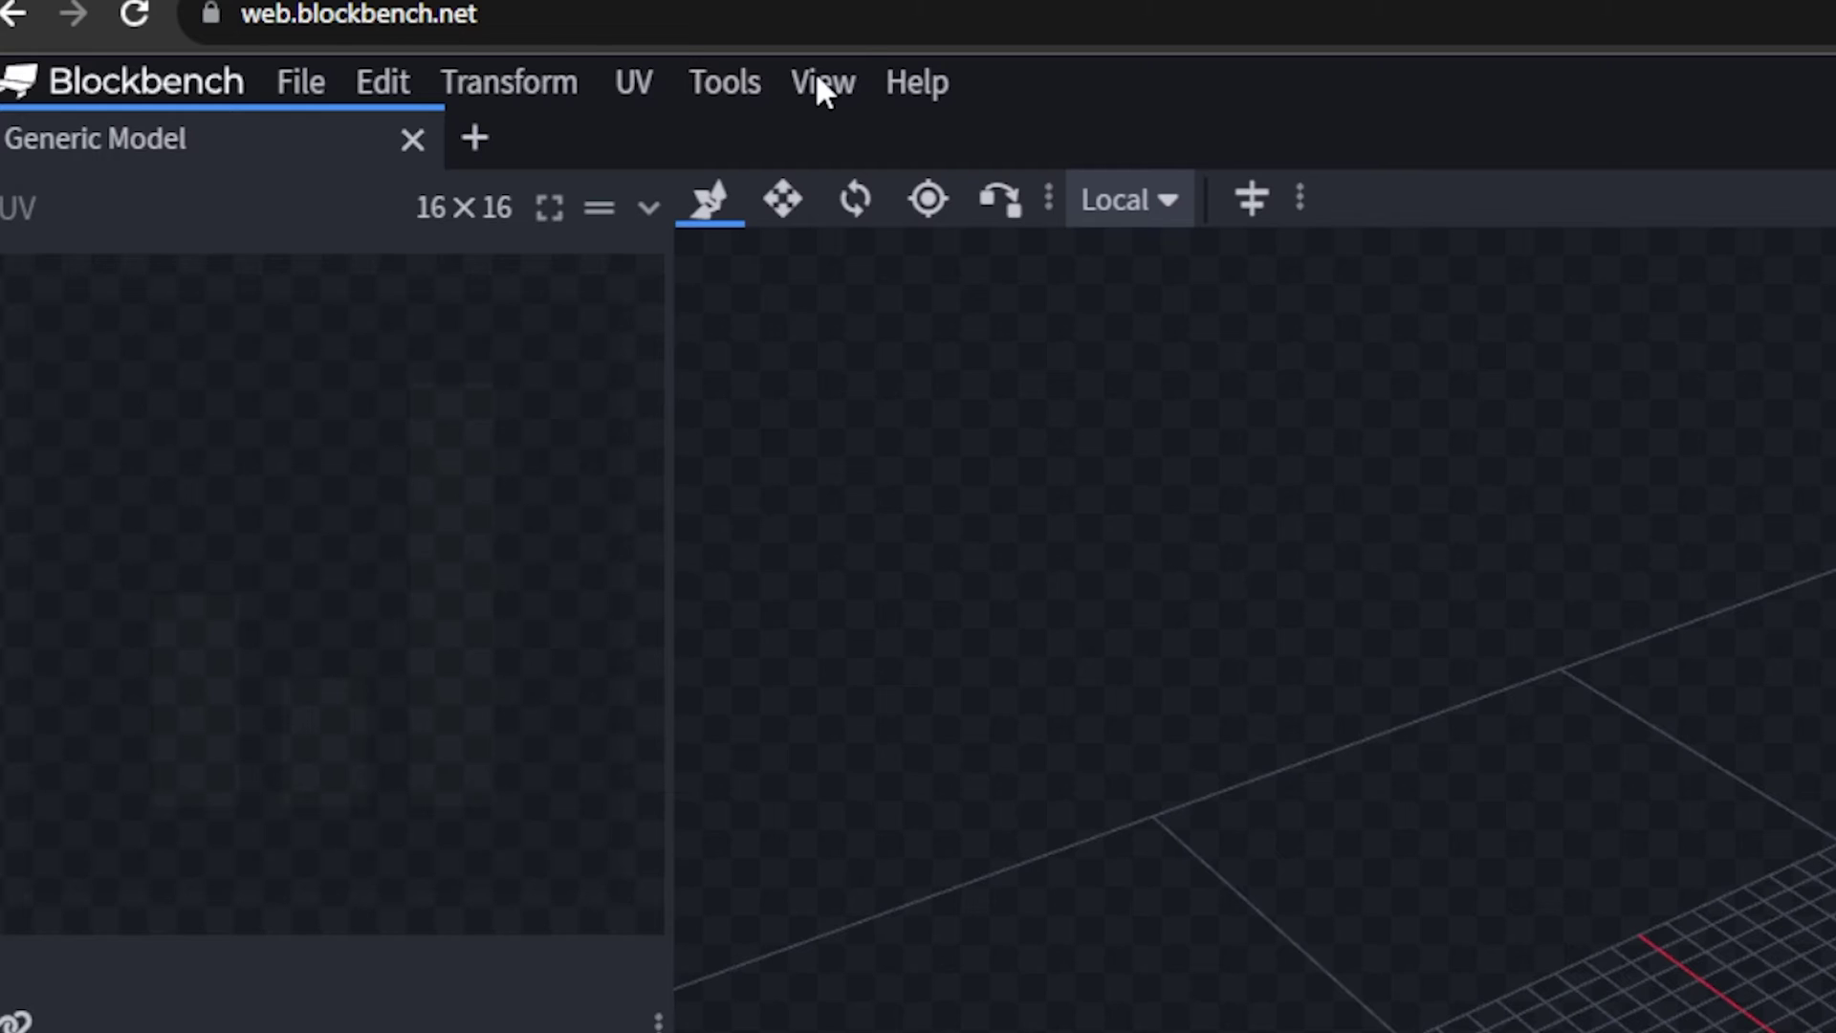
Split the viewport into the Triple Left layout, then pan and zoom its panes
left_click(820, 84)
mouse_move(963, 586)
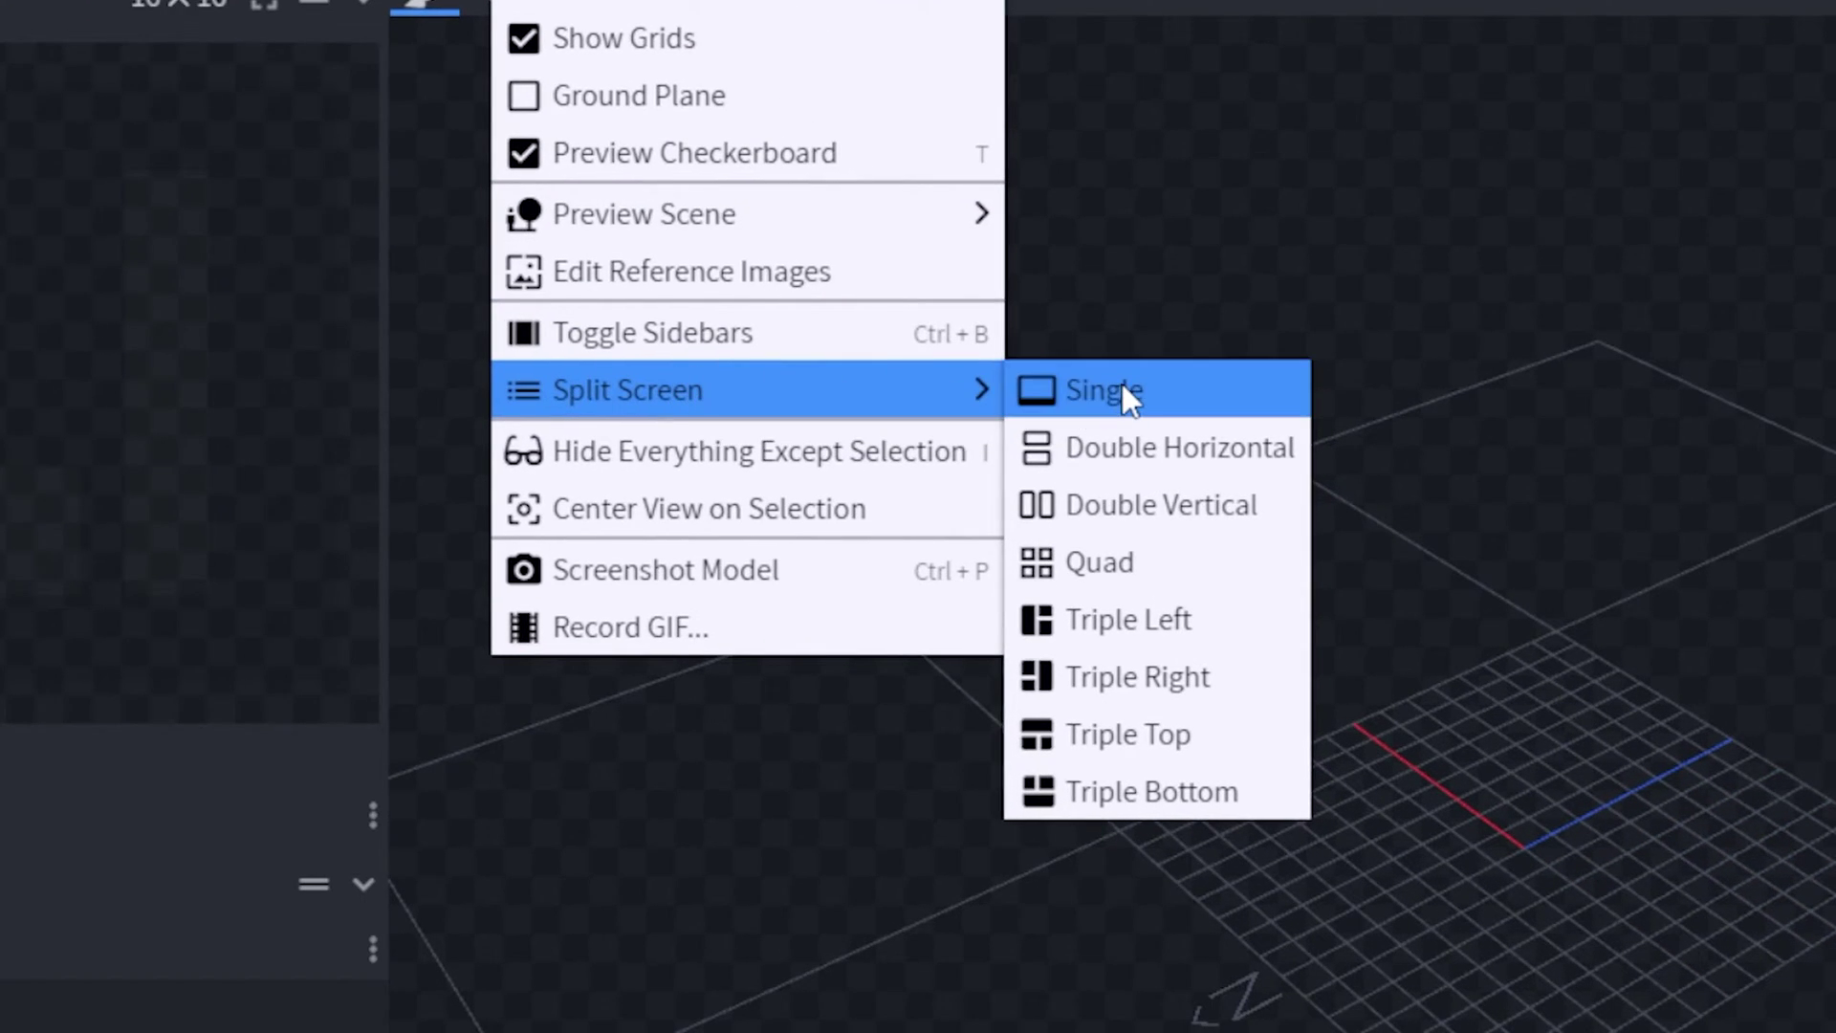
left_click(1113, 631)
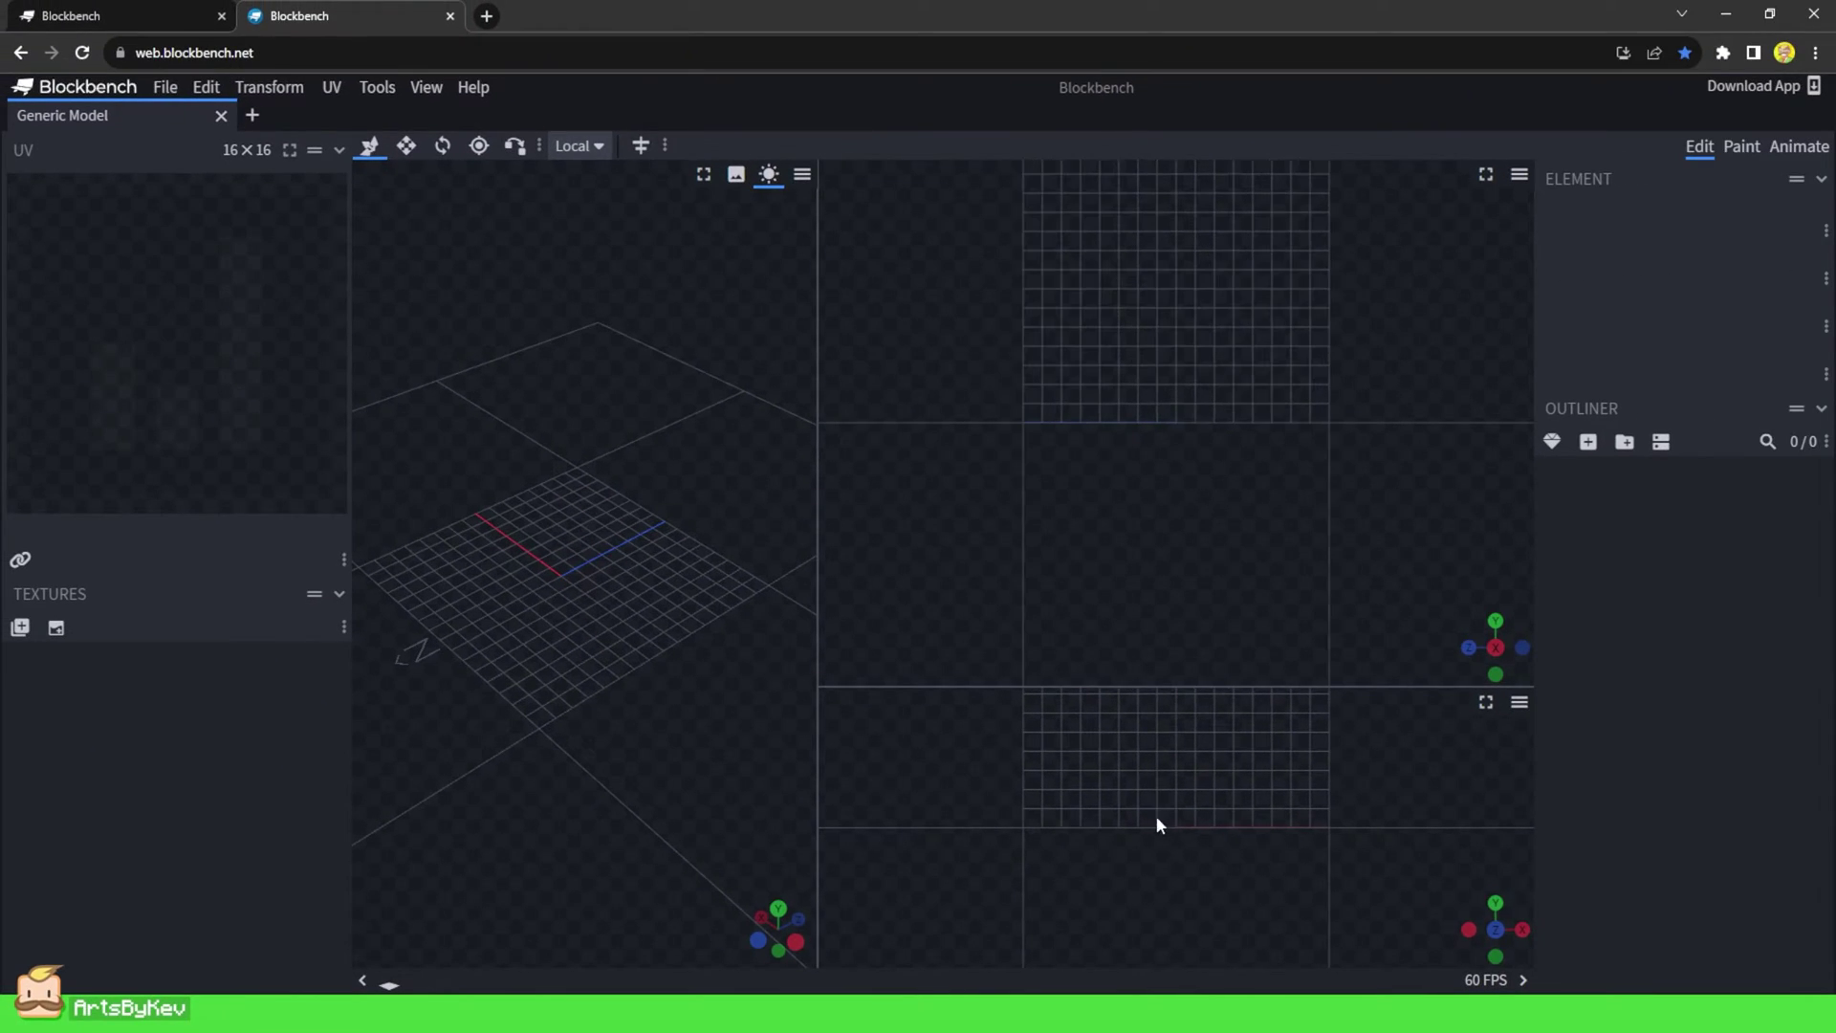
scroll(1148, 818, "down", 2)
scroll(589, 675, "down", 2)
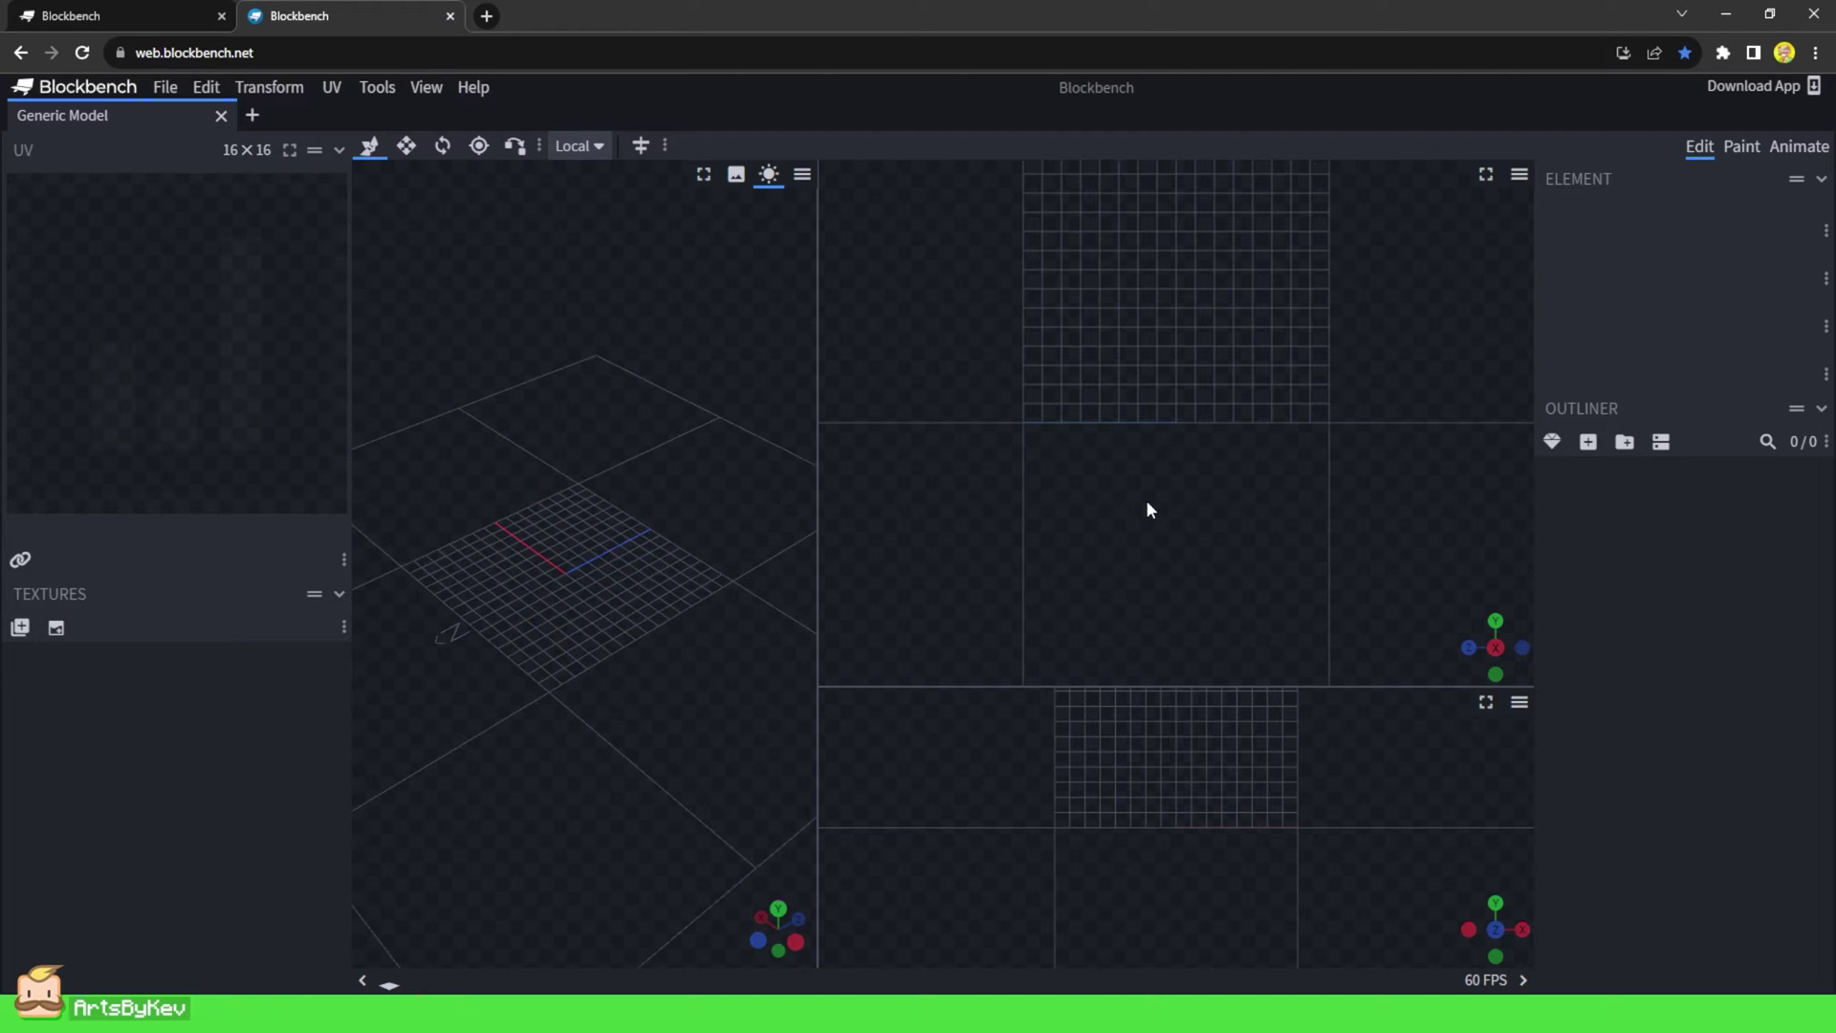
scroll(1151, 510, "down", 4)
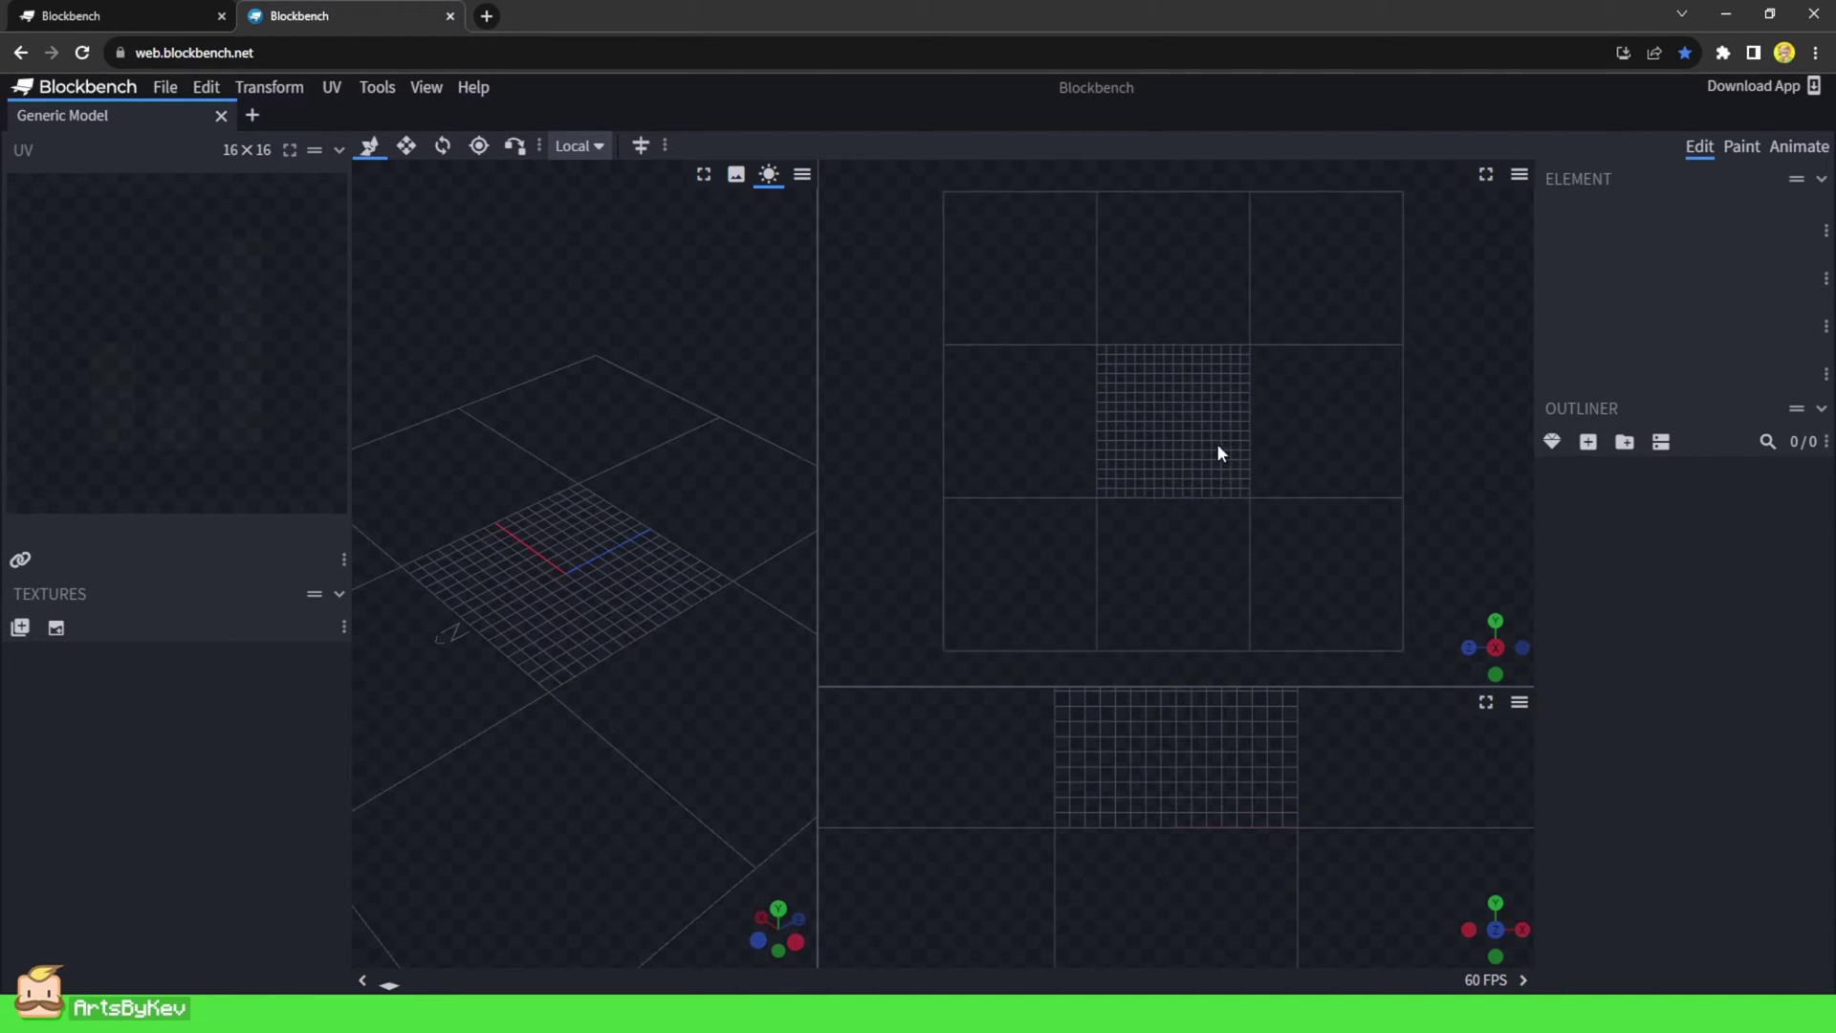
right_click_drag(1219, 443, 1182, 541)
right_click_drag(1136, 784, 1178, 947)
scroll(654, 675, "down", 1)
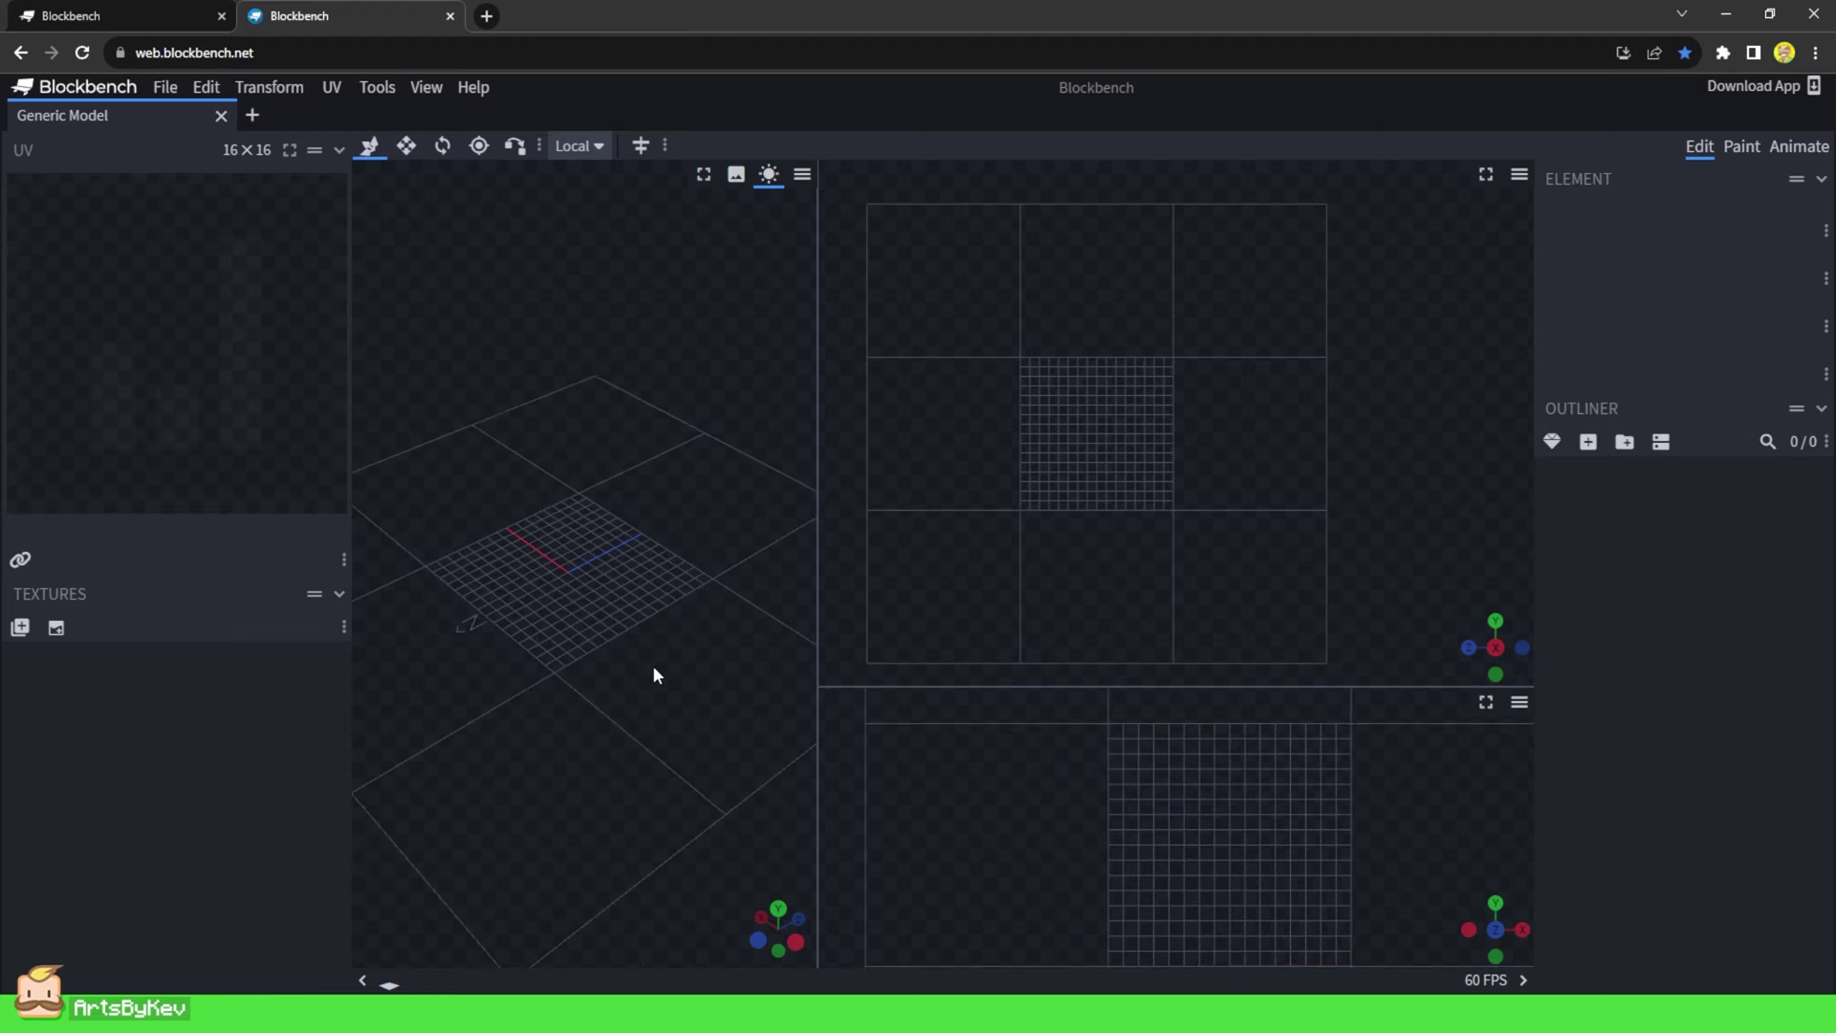
Set the split-screen mode back to Single viewport
left_click(426, 87)
mouse_move(516, 350)
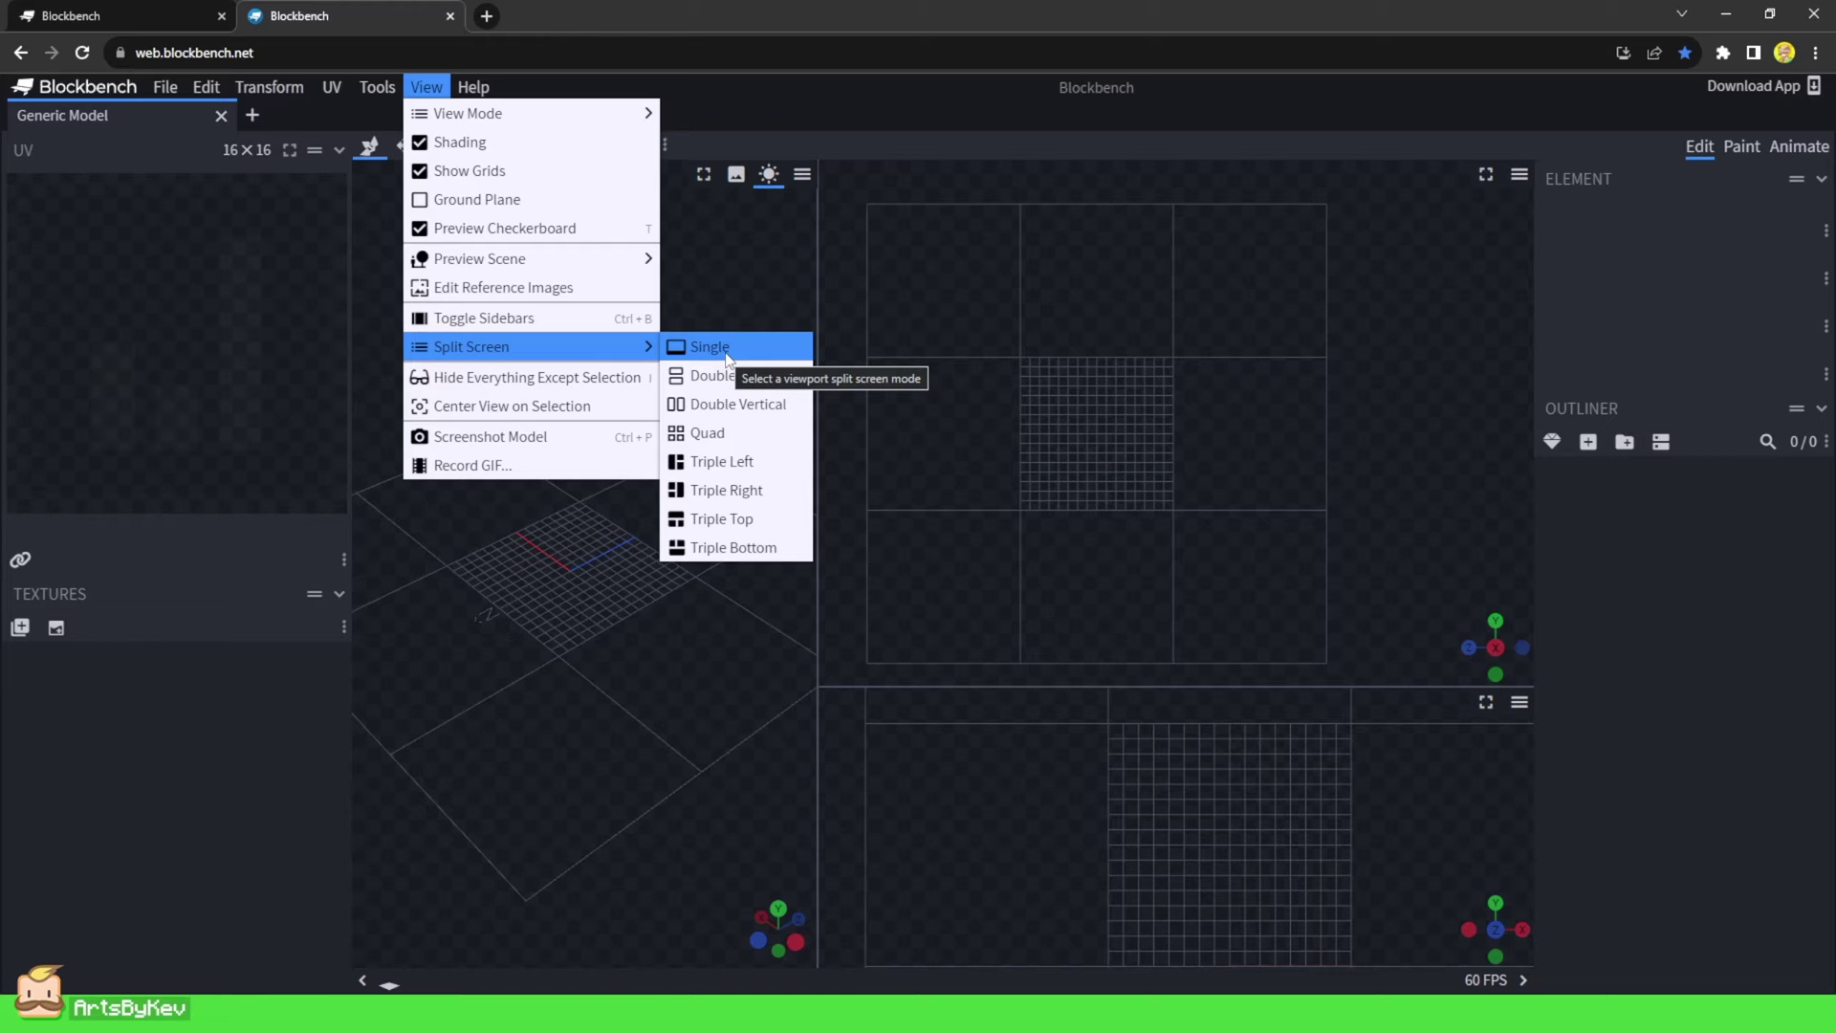
left_click(727, 350)
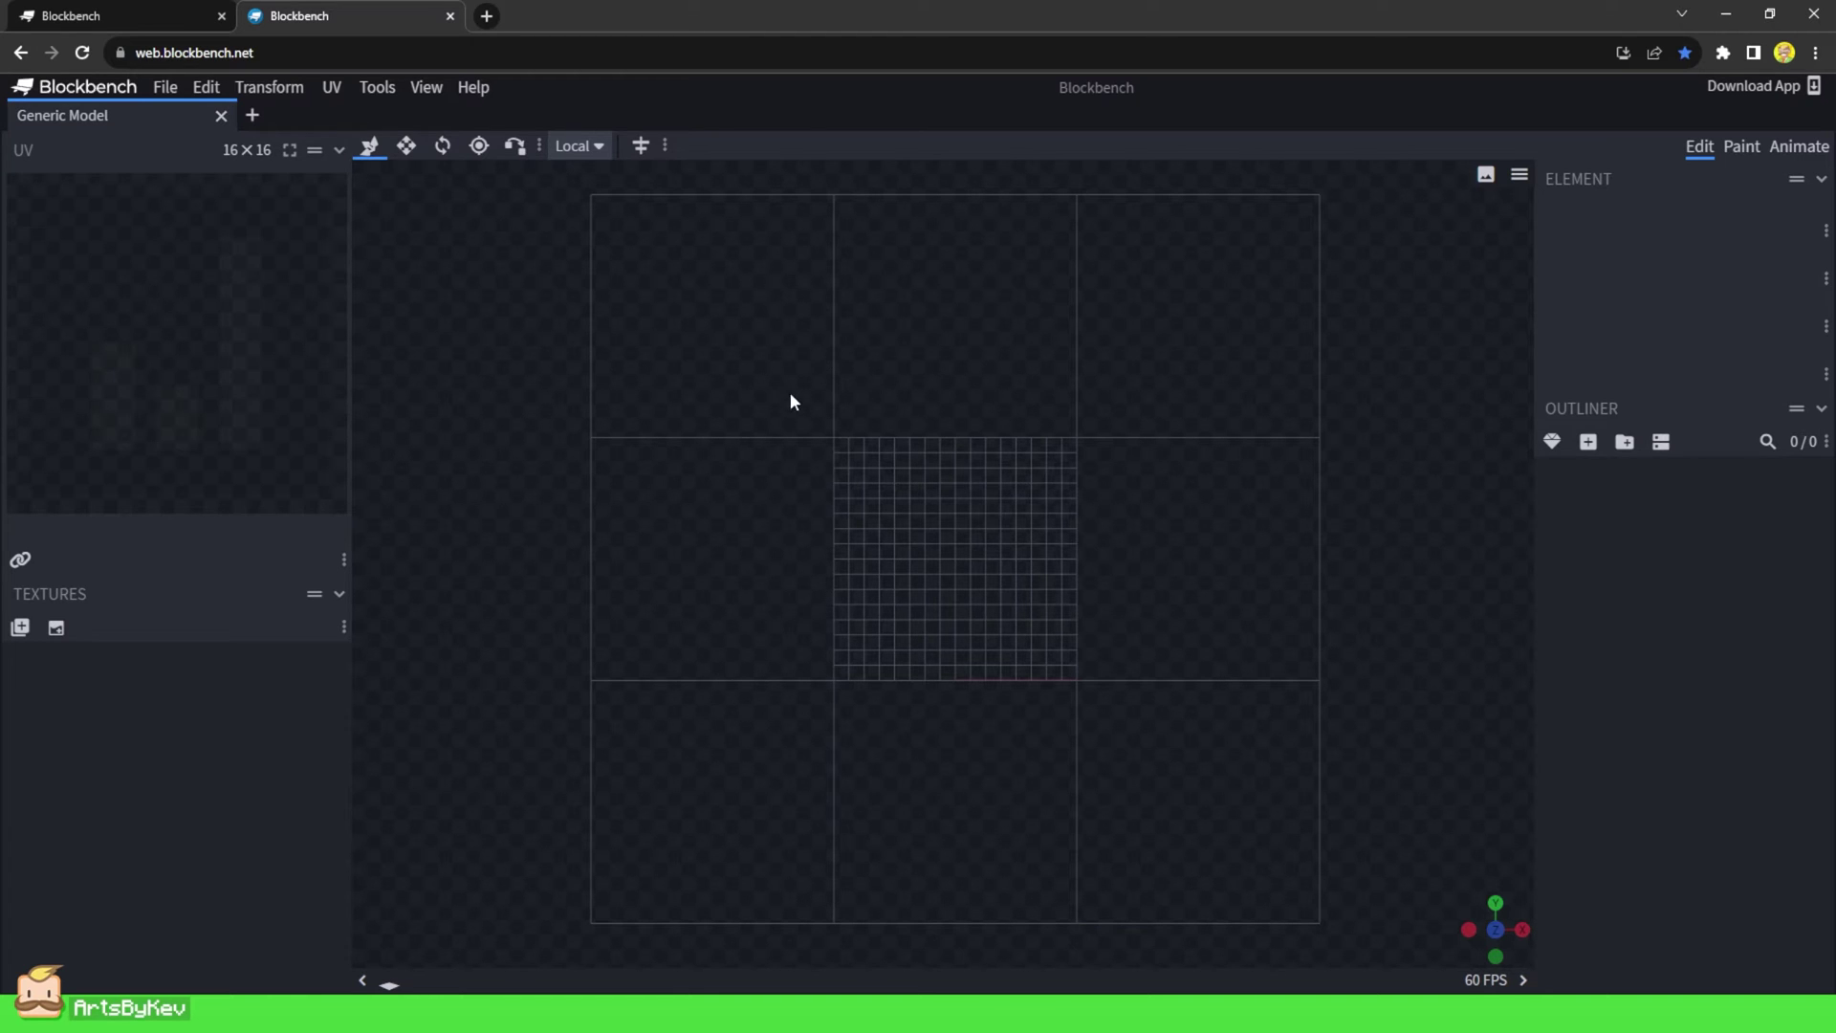
Reset the camera to Initial Angle, check the numpad-7 top view, then return to perspective
right_click(779, 433)
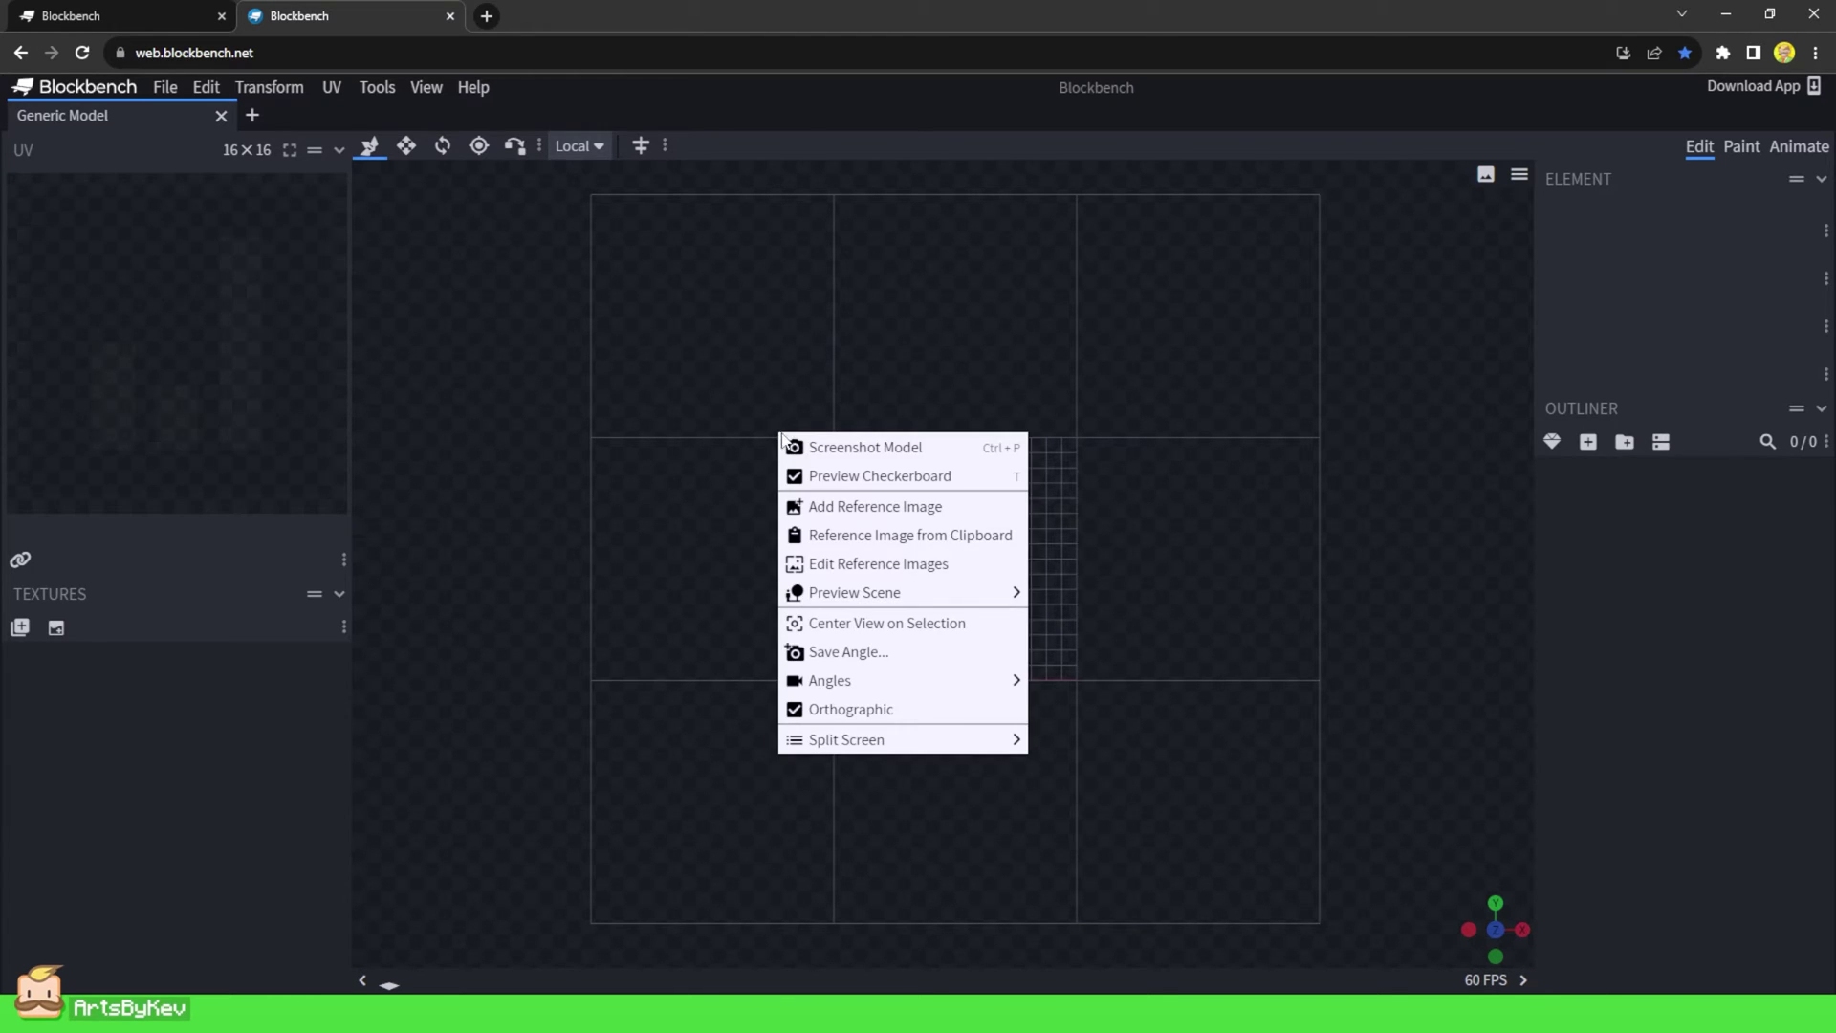
mouse_move(640, 741)
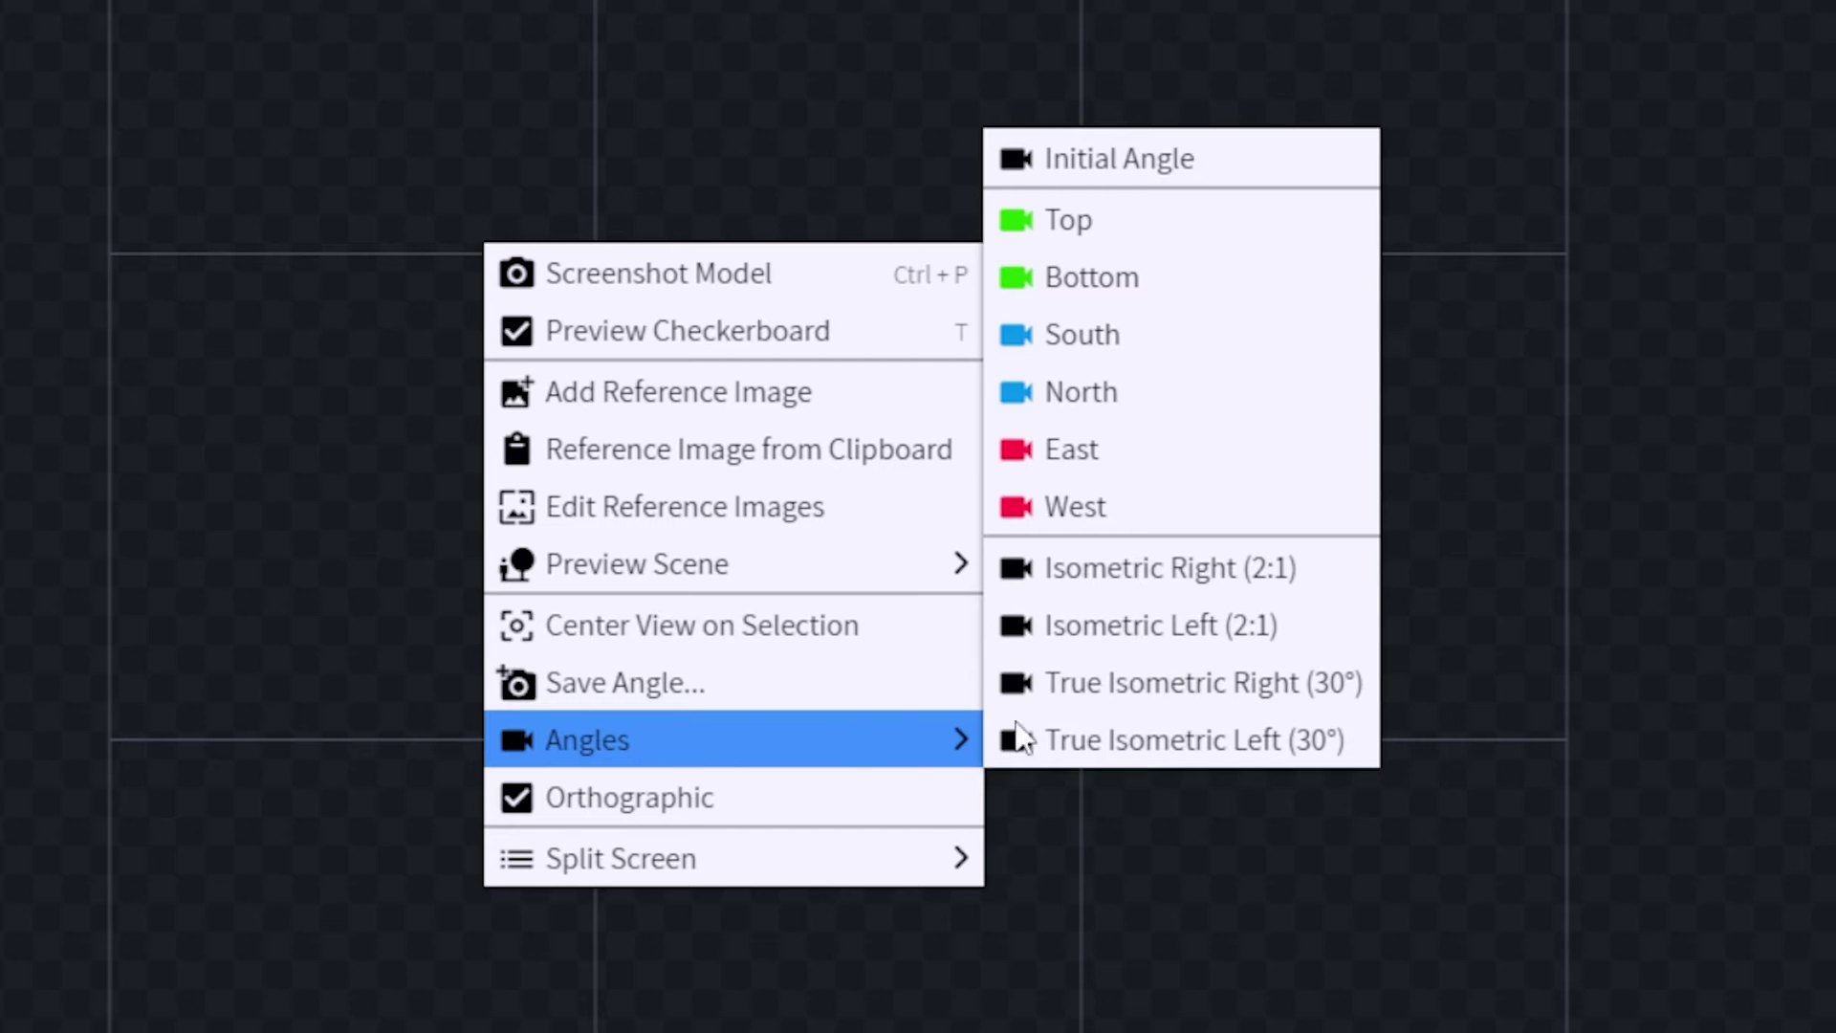
left_click(1157, 171)
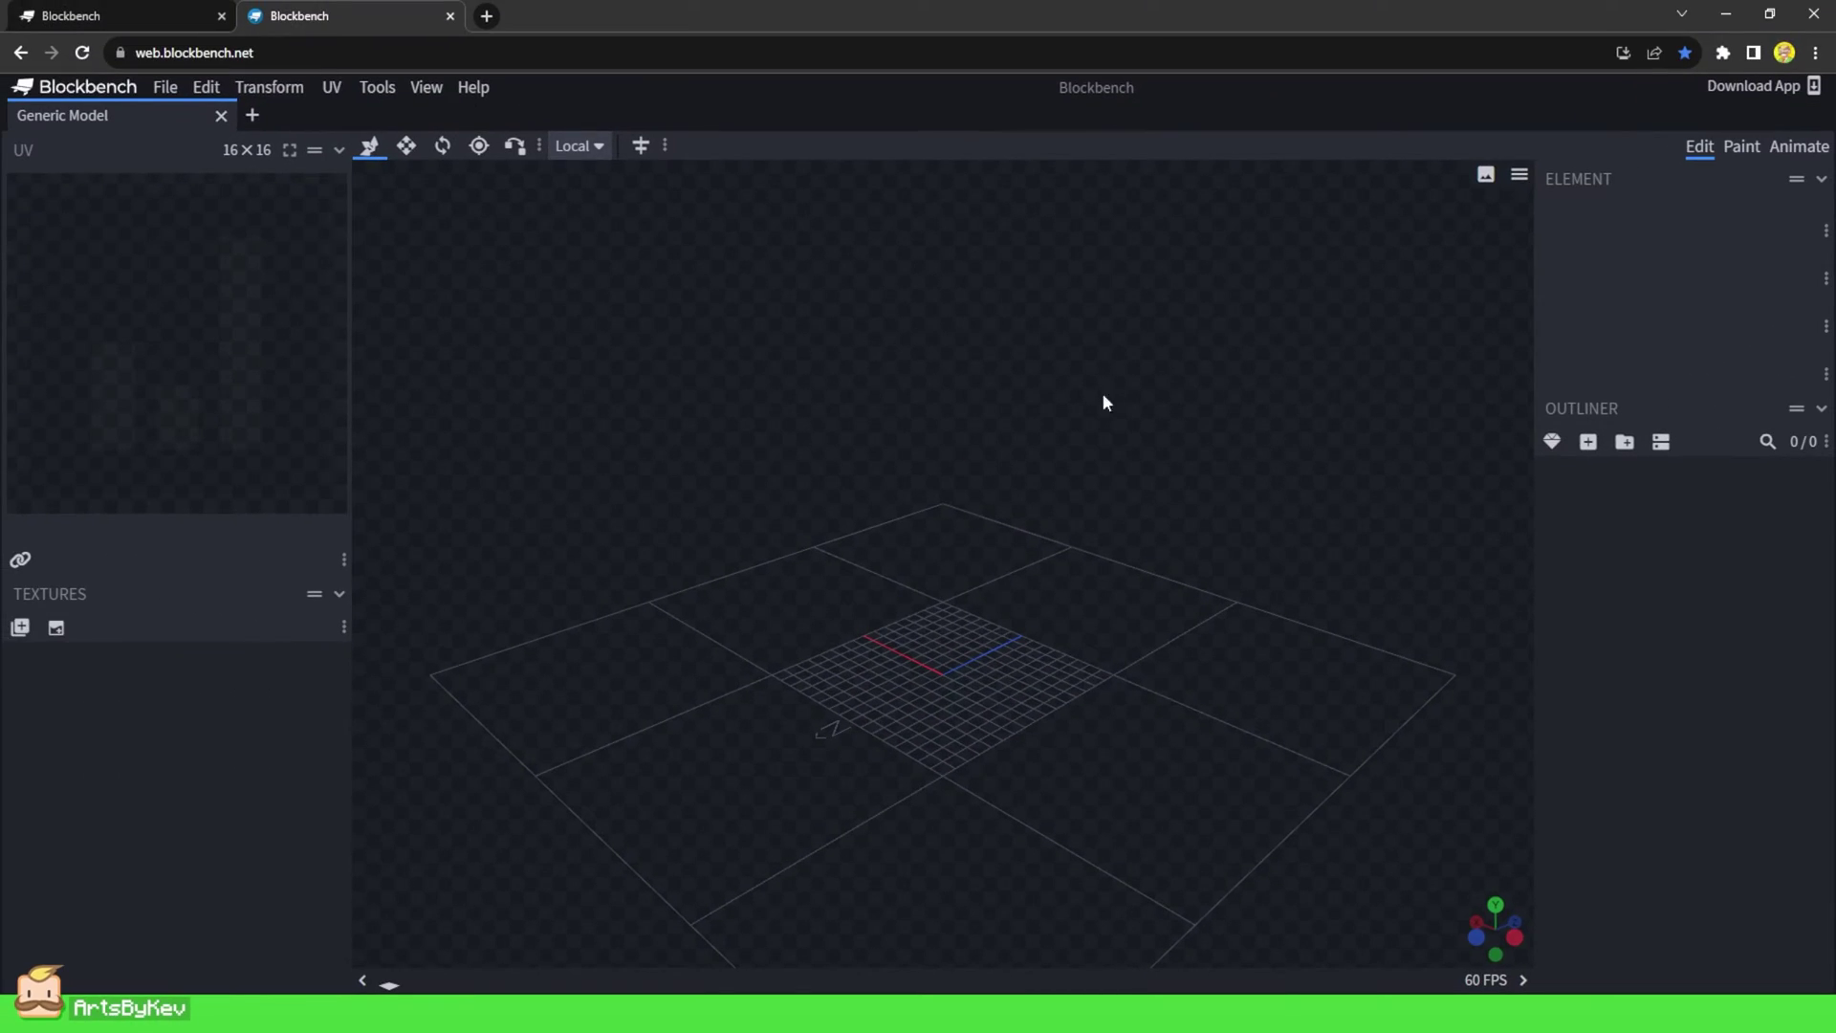
key("KP_7")
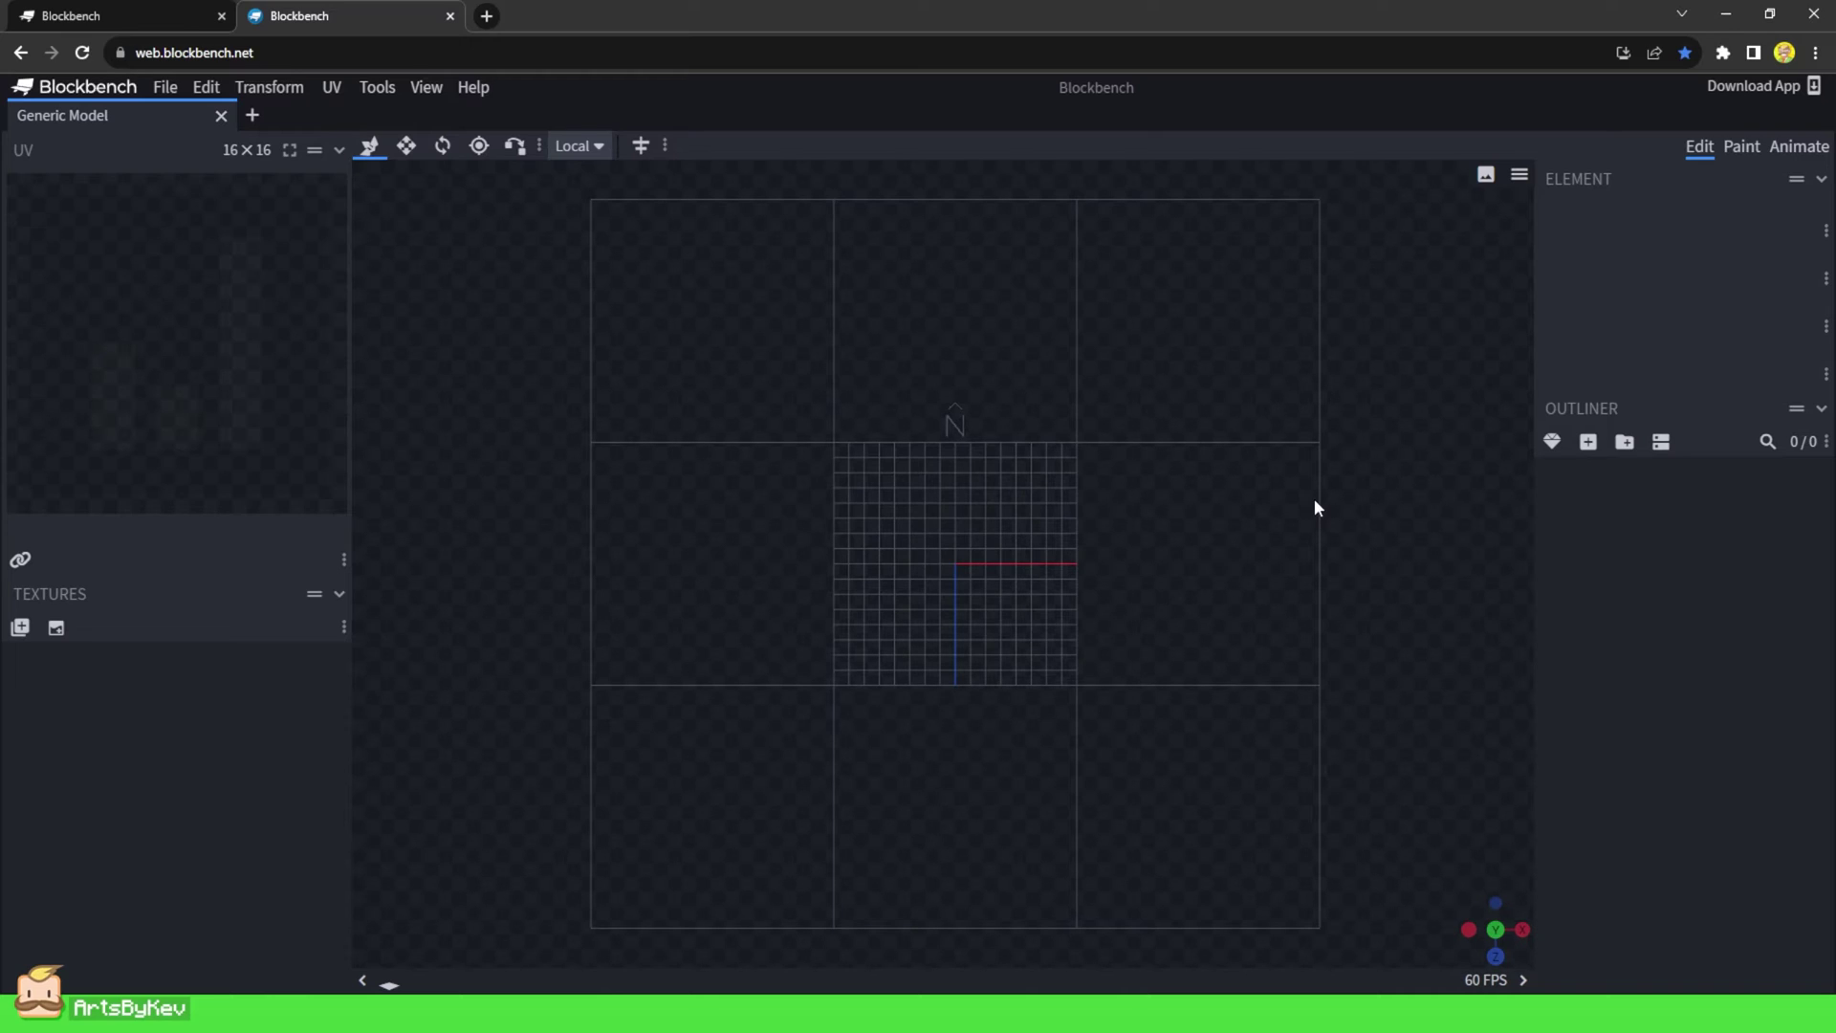
key("1")
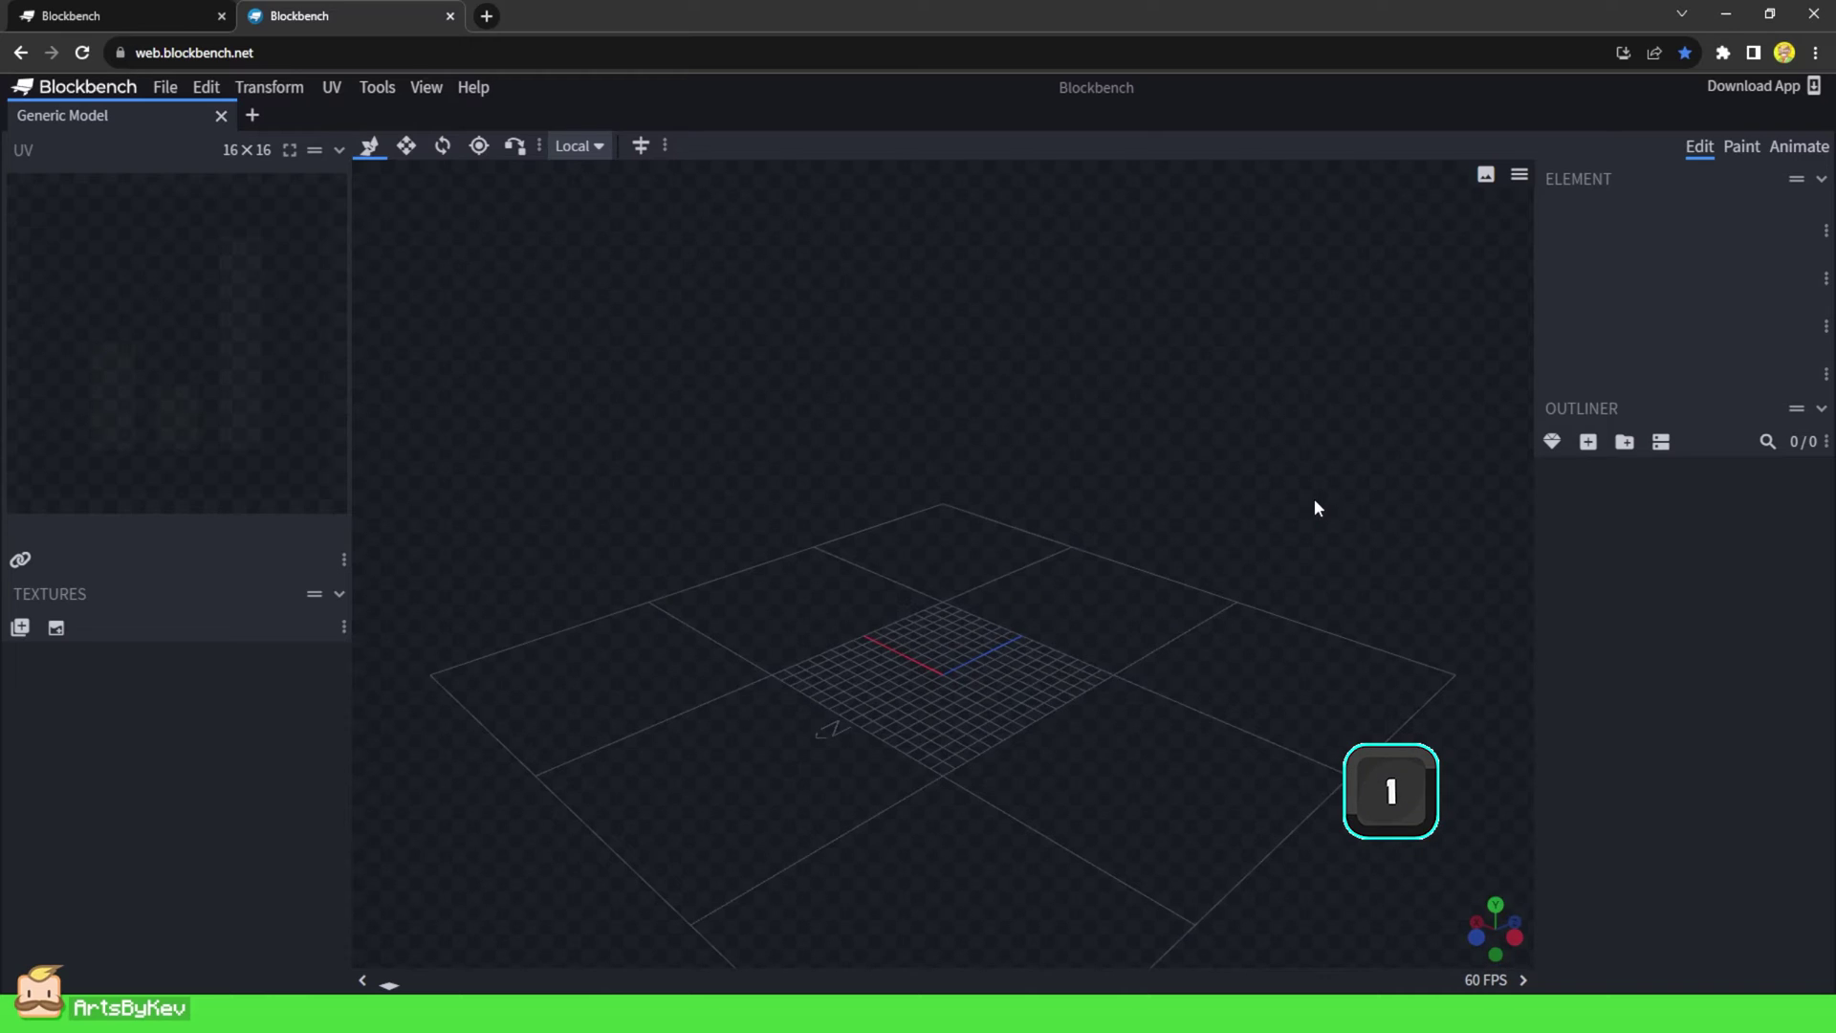
key("1")
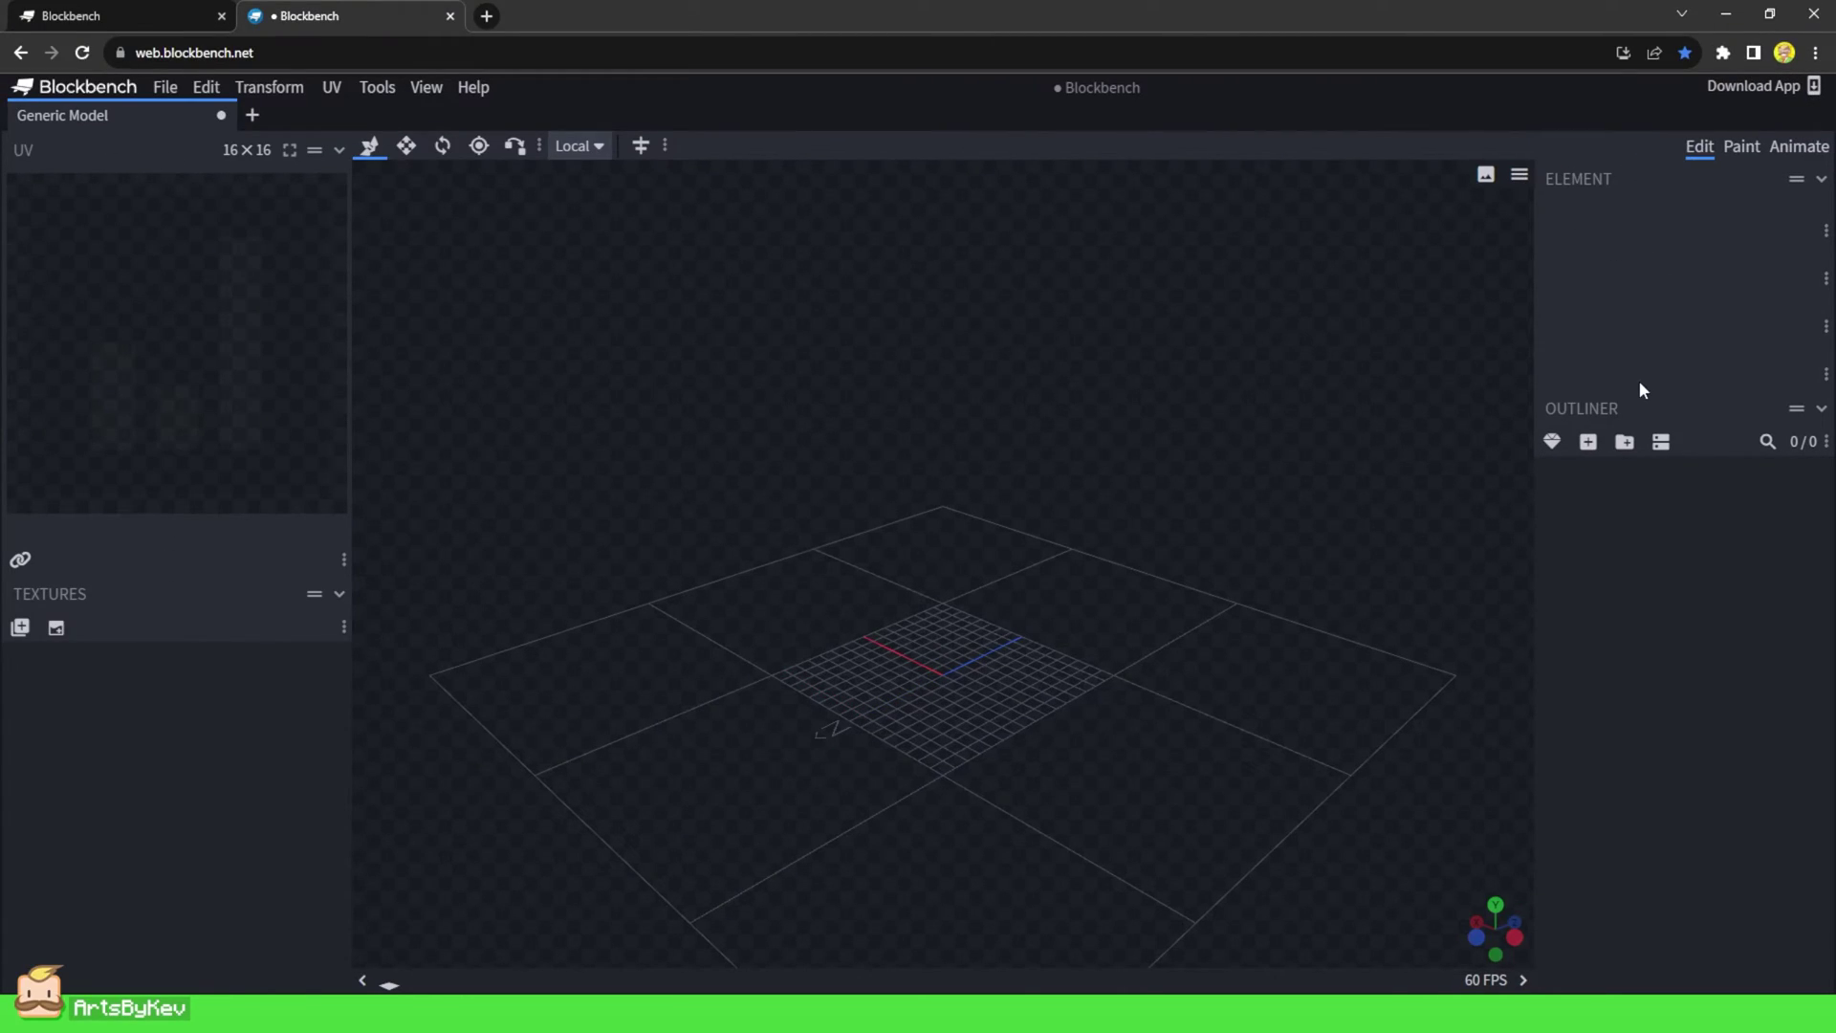
Cycle through the Paint and Animate workspaces back to Edit, then float and re-dock the UV panel
left_click(1742, 146)
left_click(1799, 146)
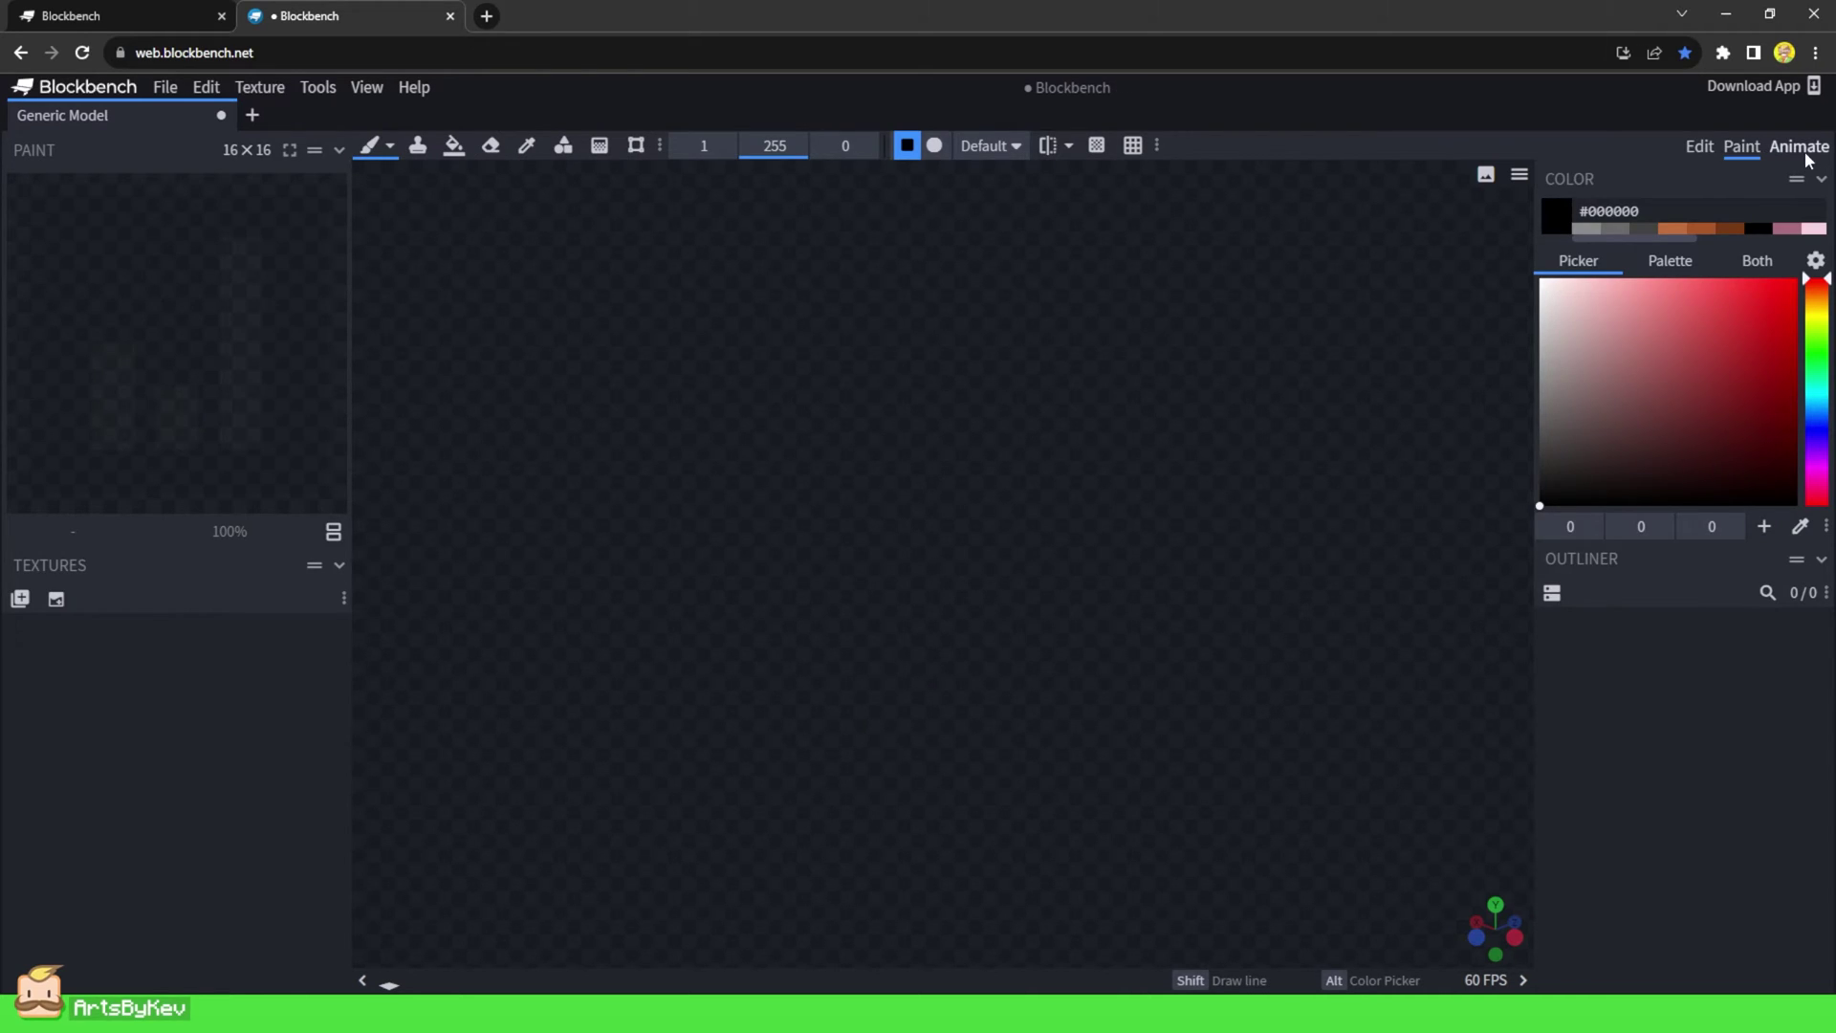
left_click(1700, 146)
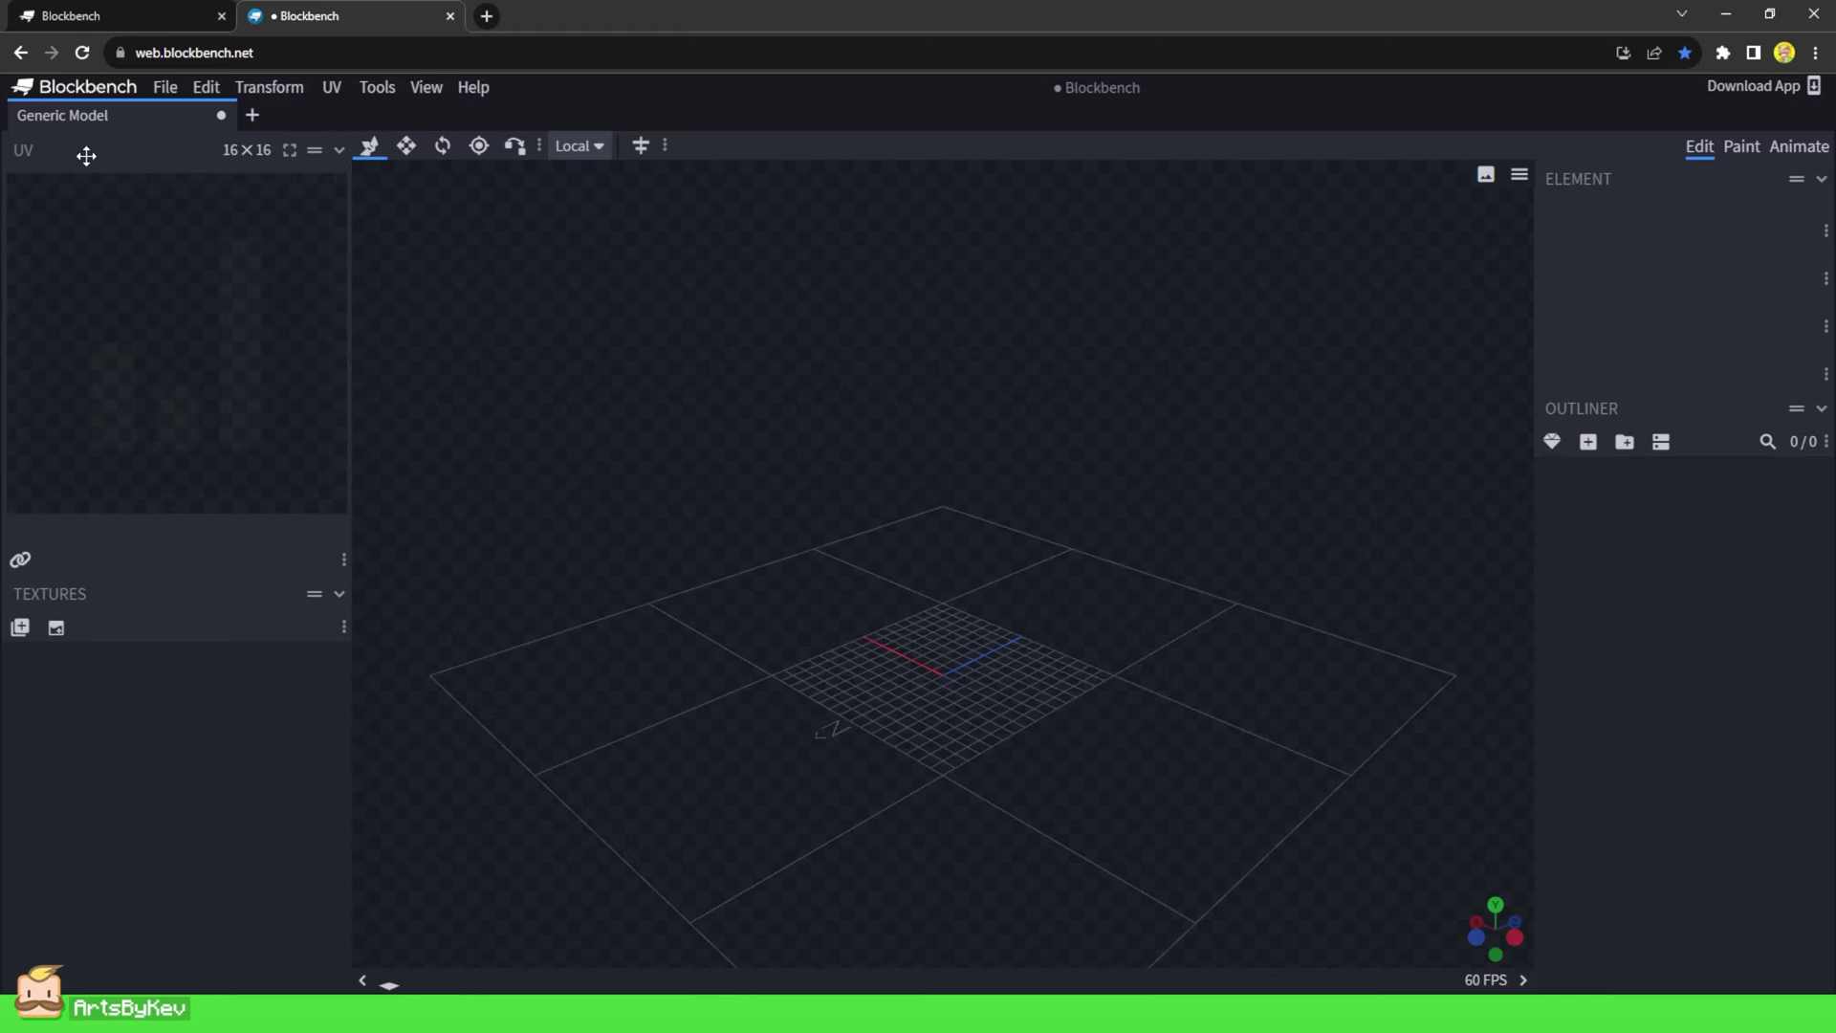
left_click_drag(86, 156, 698, 325)
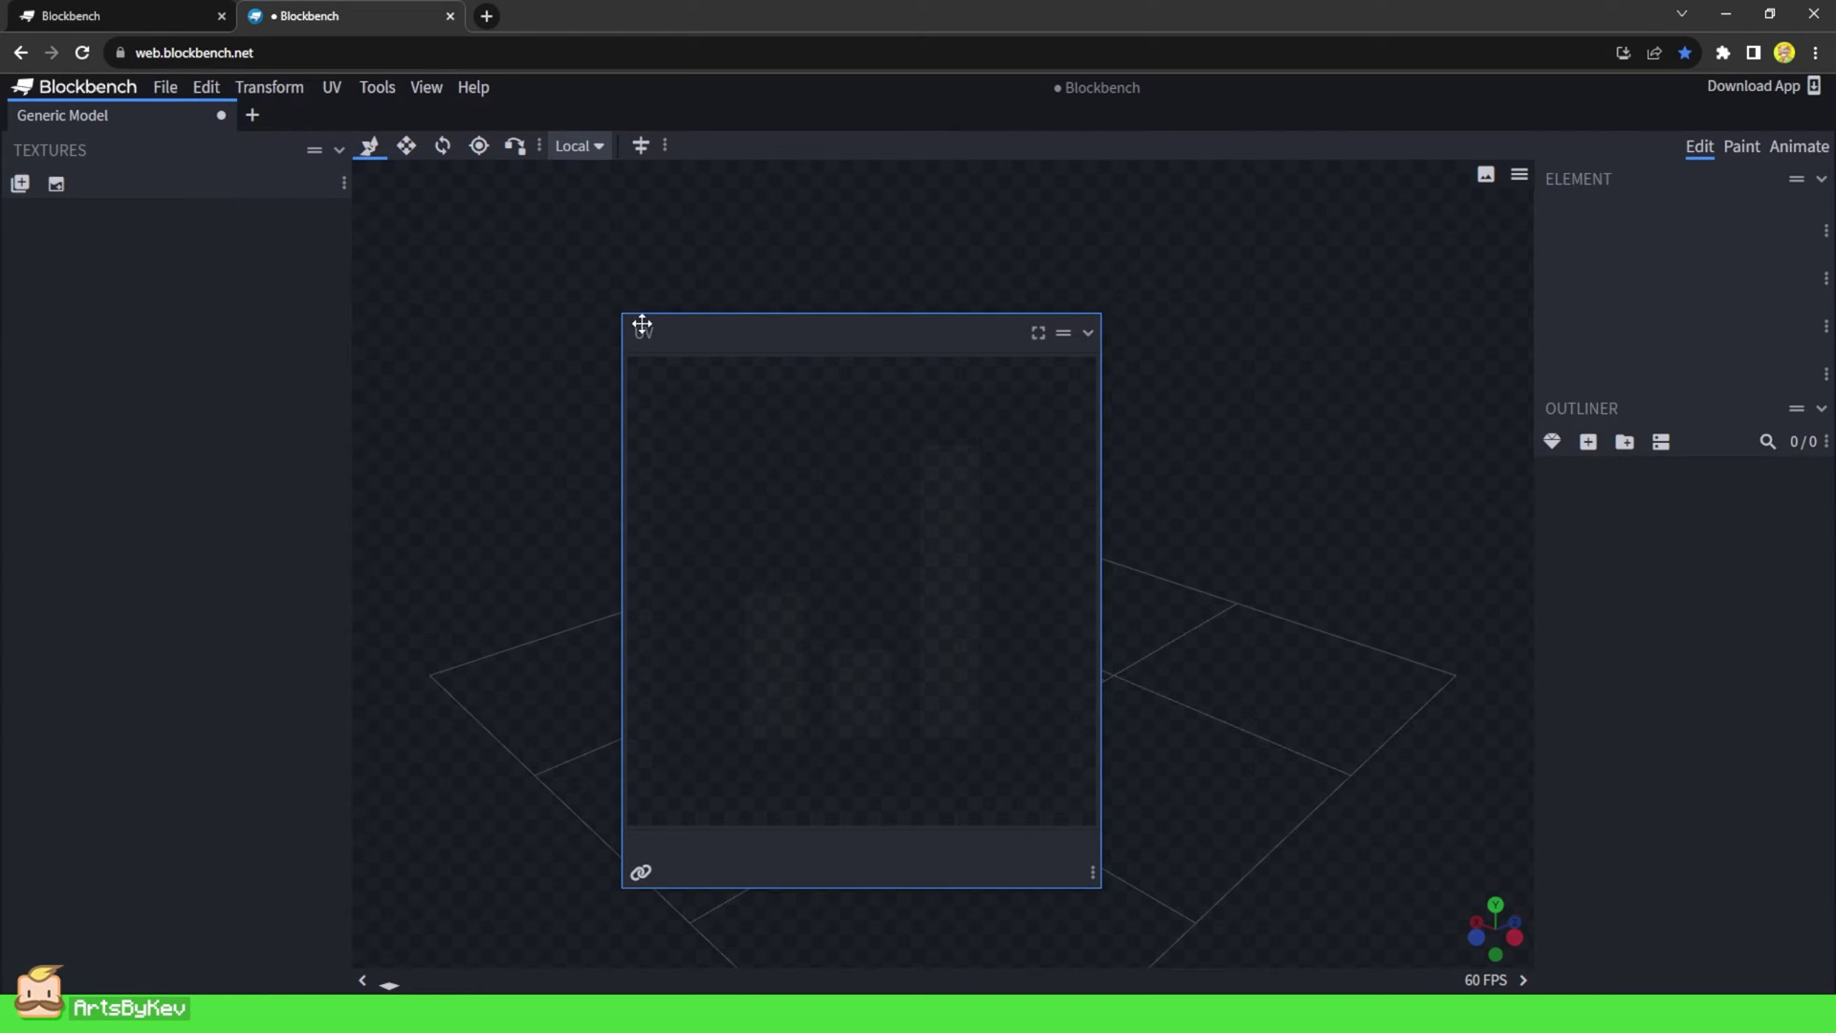
left_click_drag(730, 332, 199, 210)
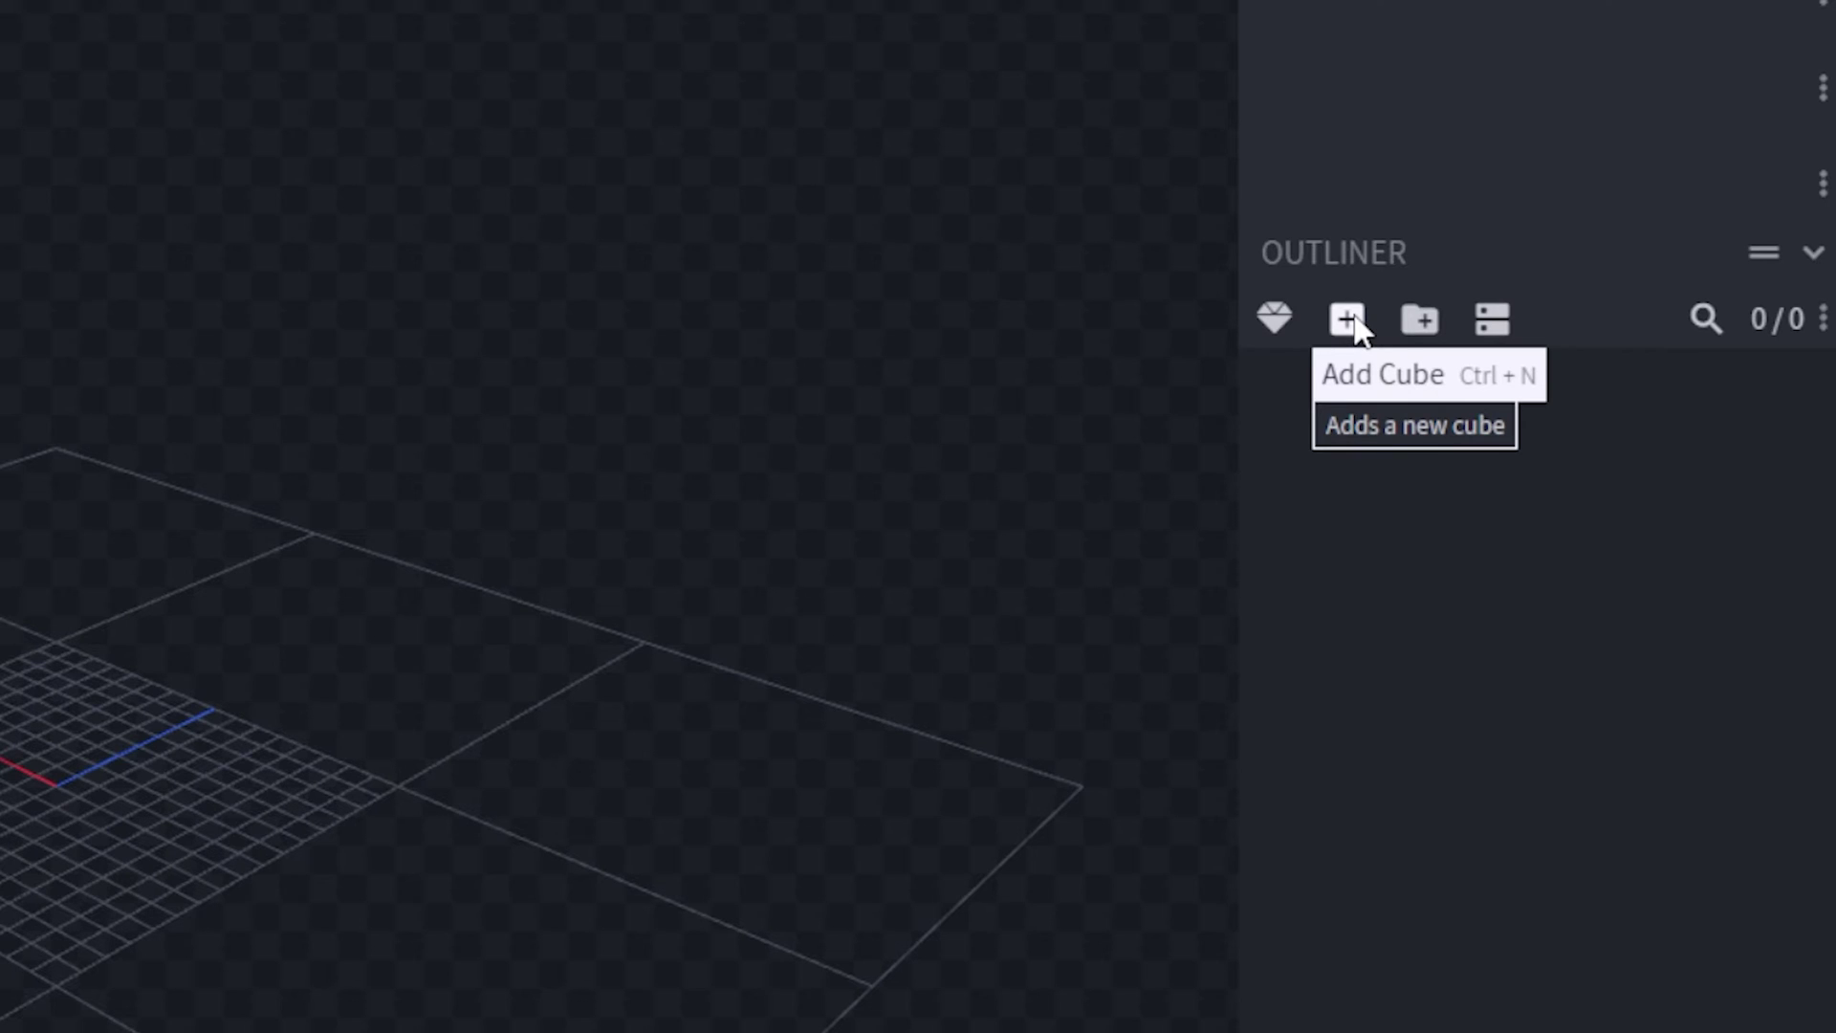
Add a 2×2×2 cube named 'cube' at -1, 0, -1, then deselect it
left_click(1349, 320)
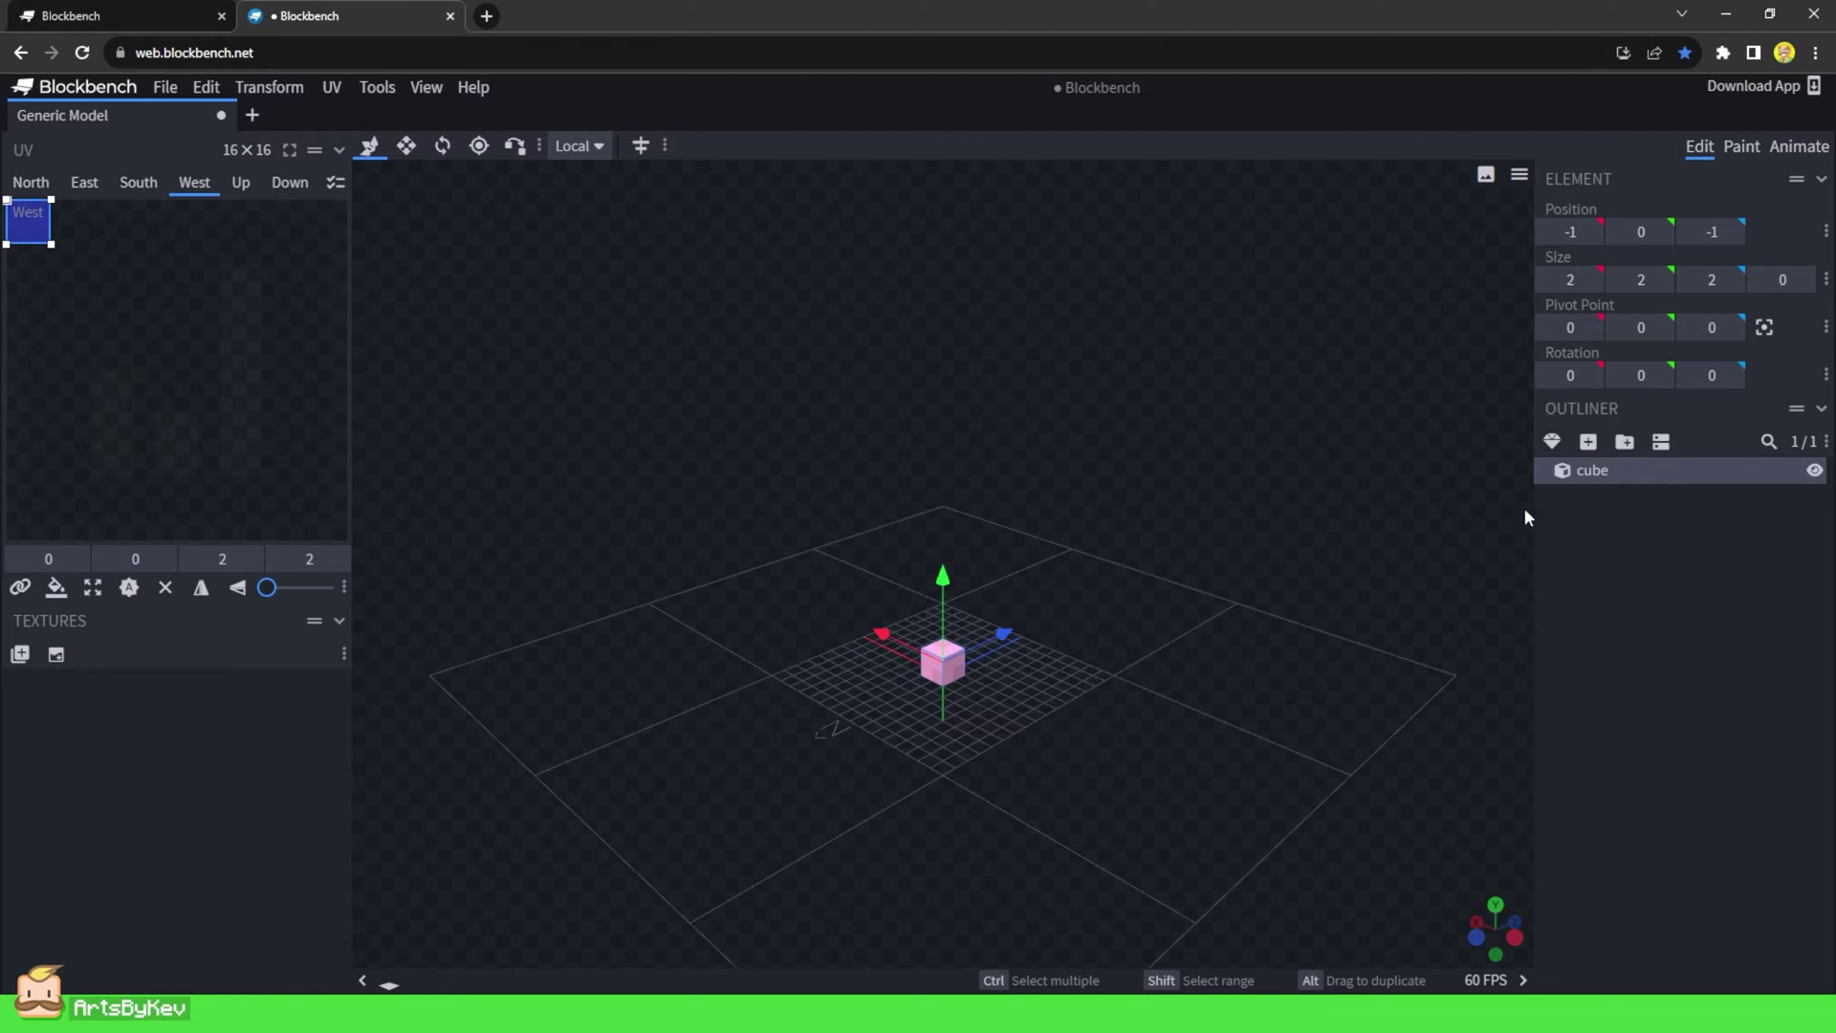
left_click(868, 742)
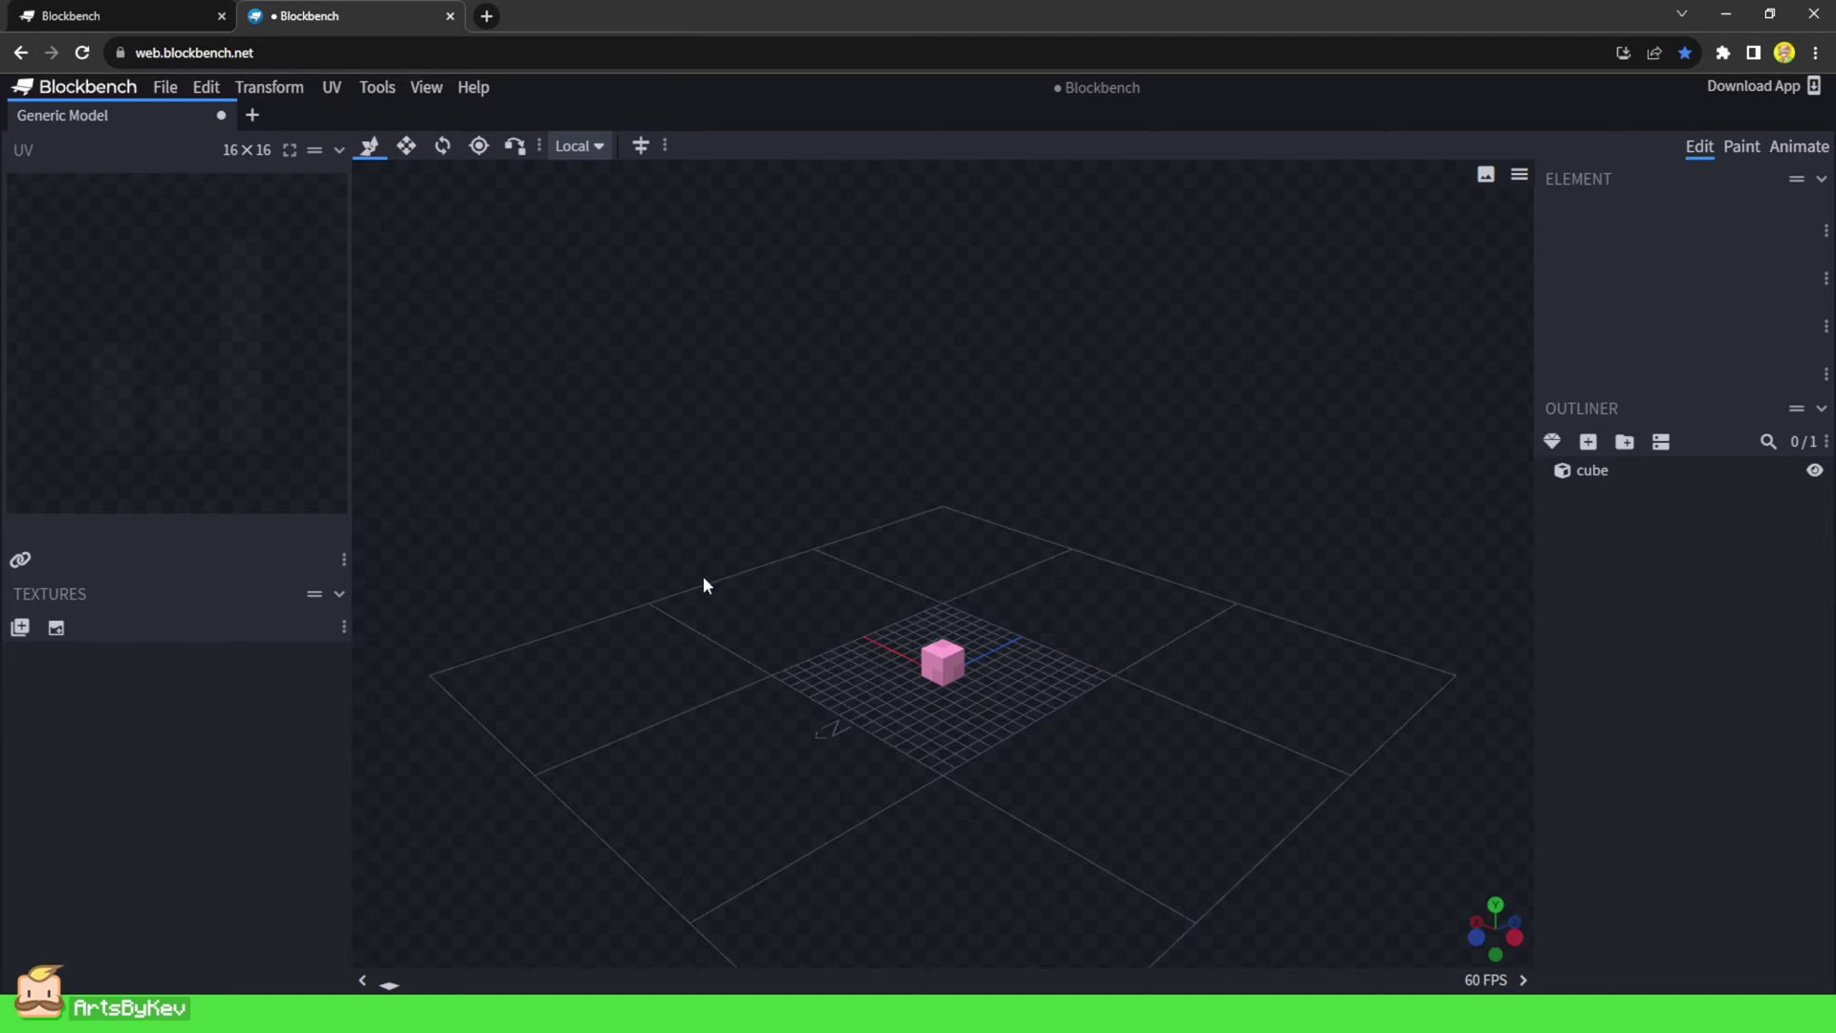
left_click(432, 93)
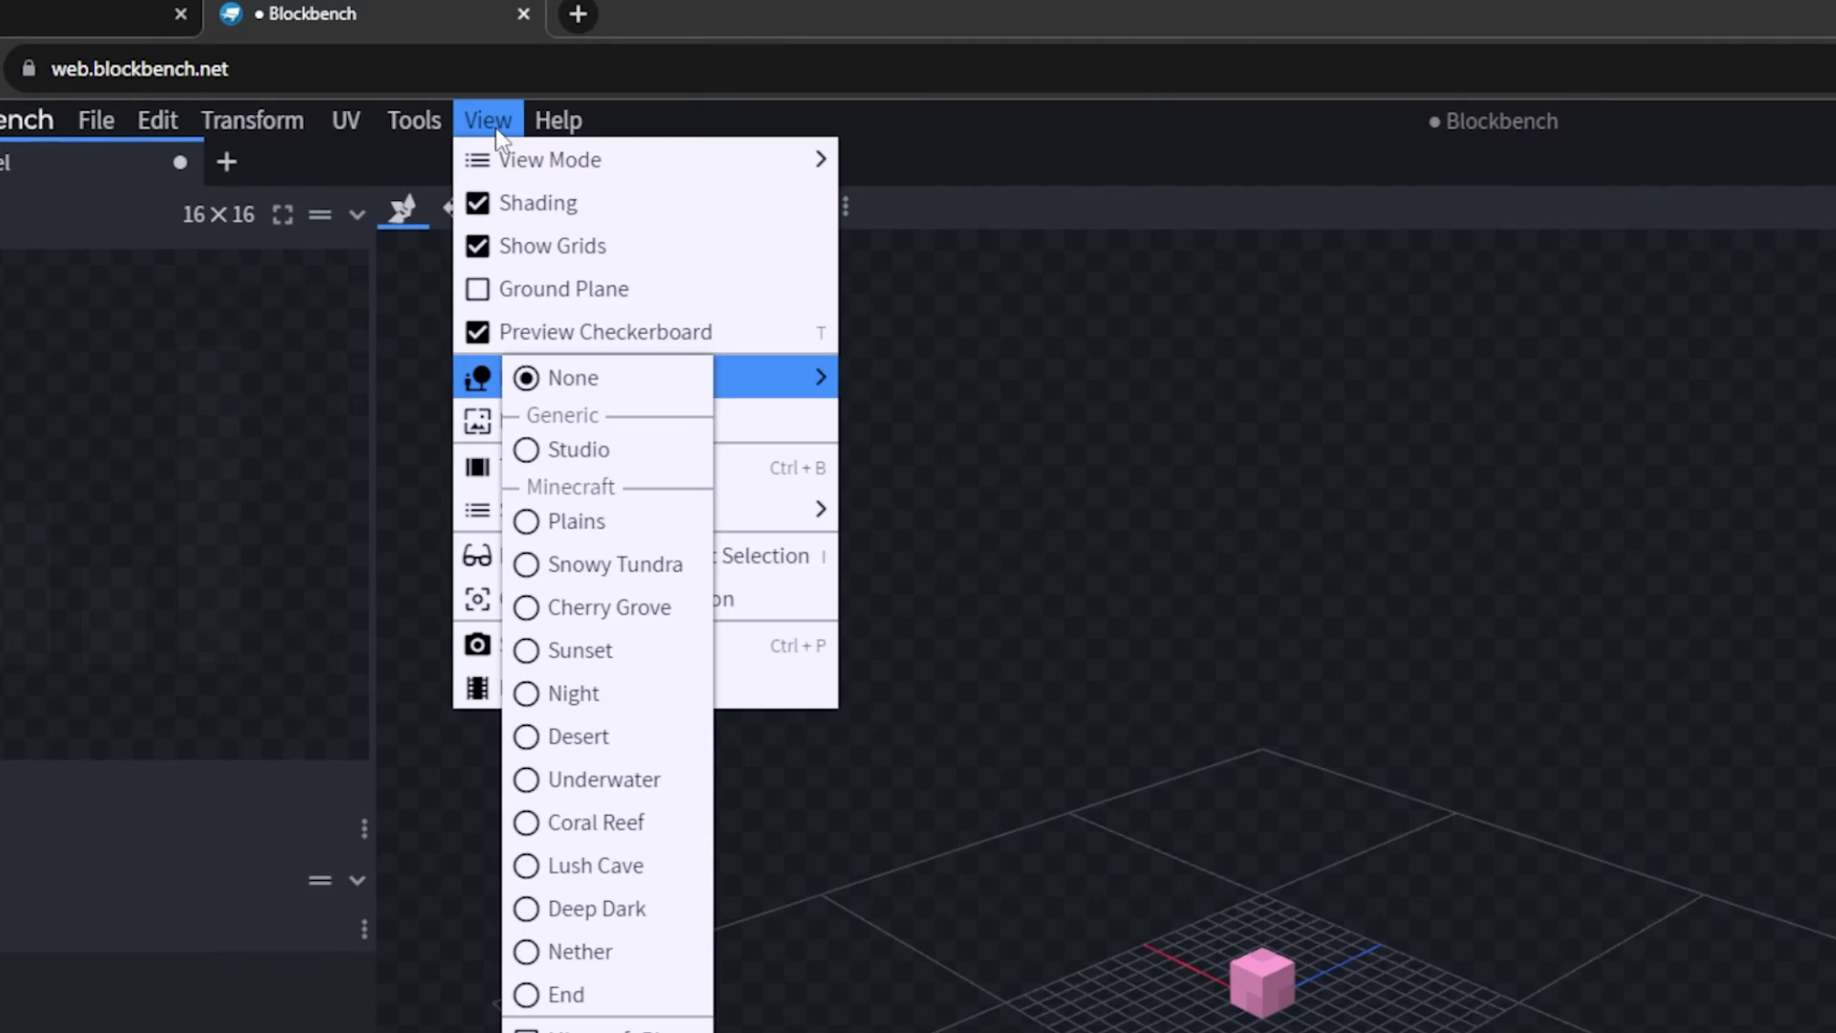
left_click(538, 249)
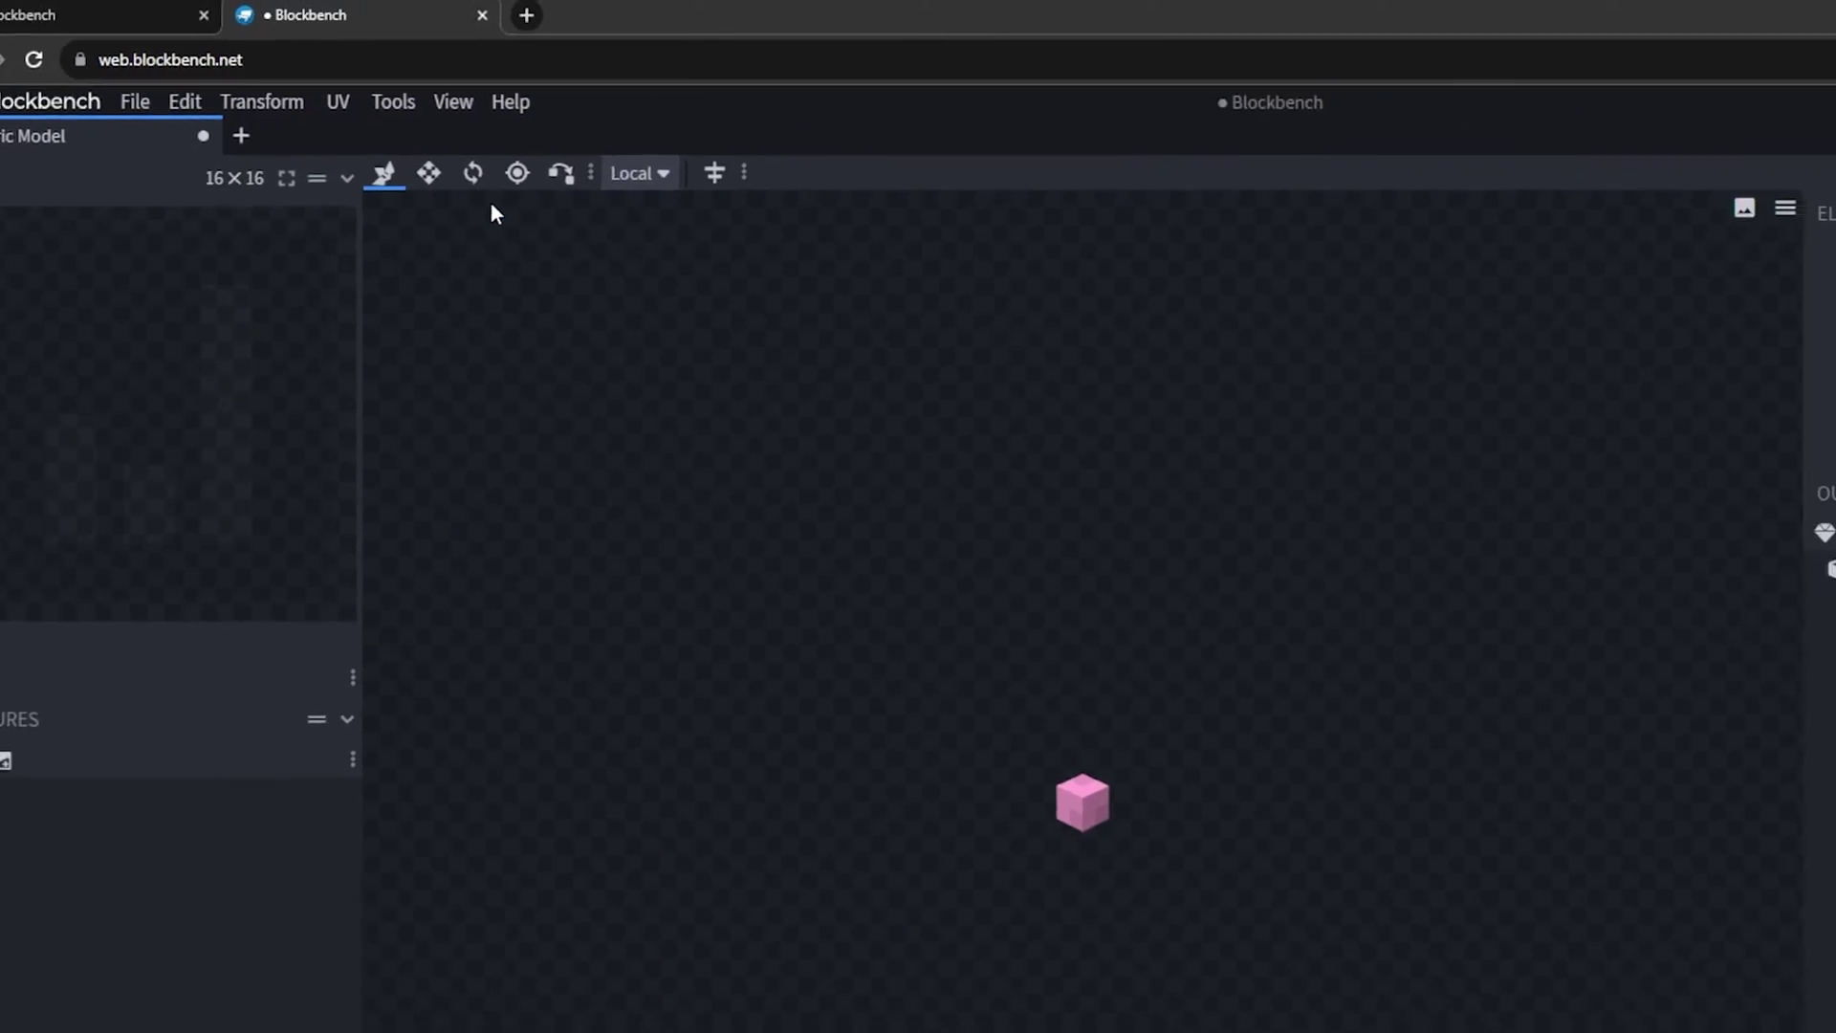
left_click(488, 119)
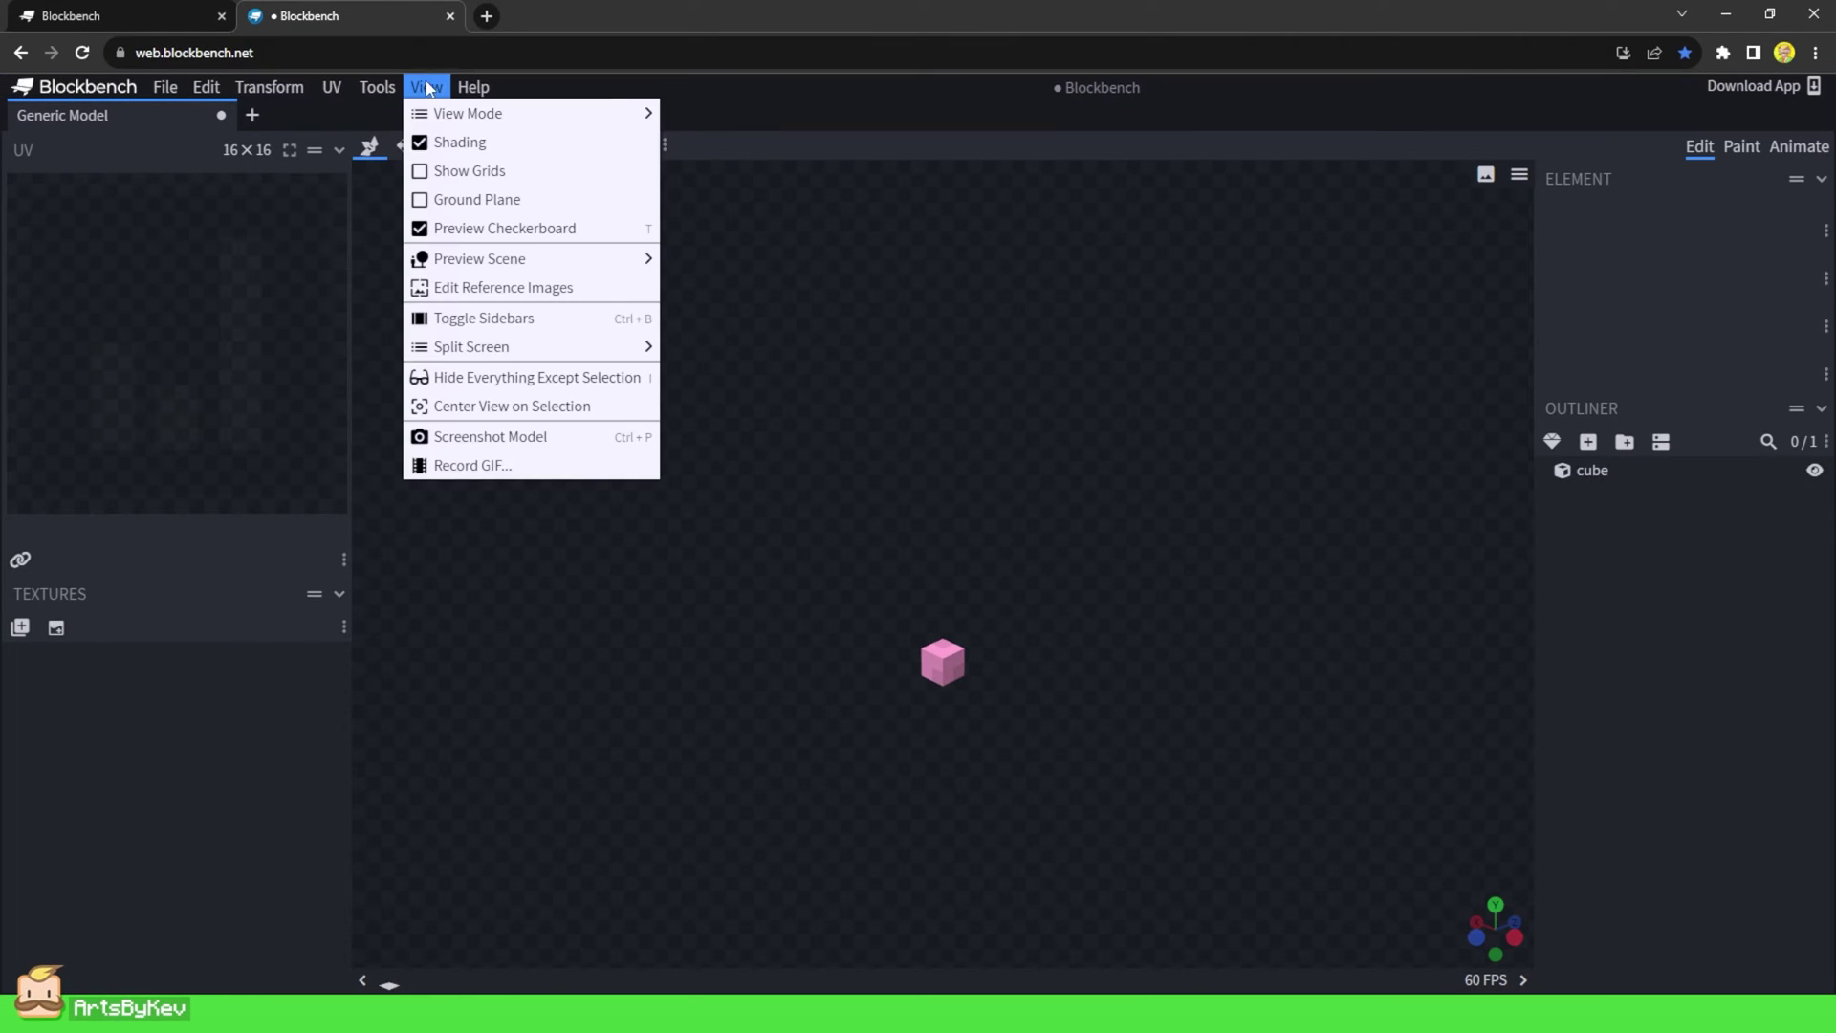
left_click(463, 172)
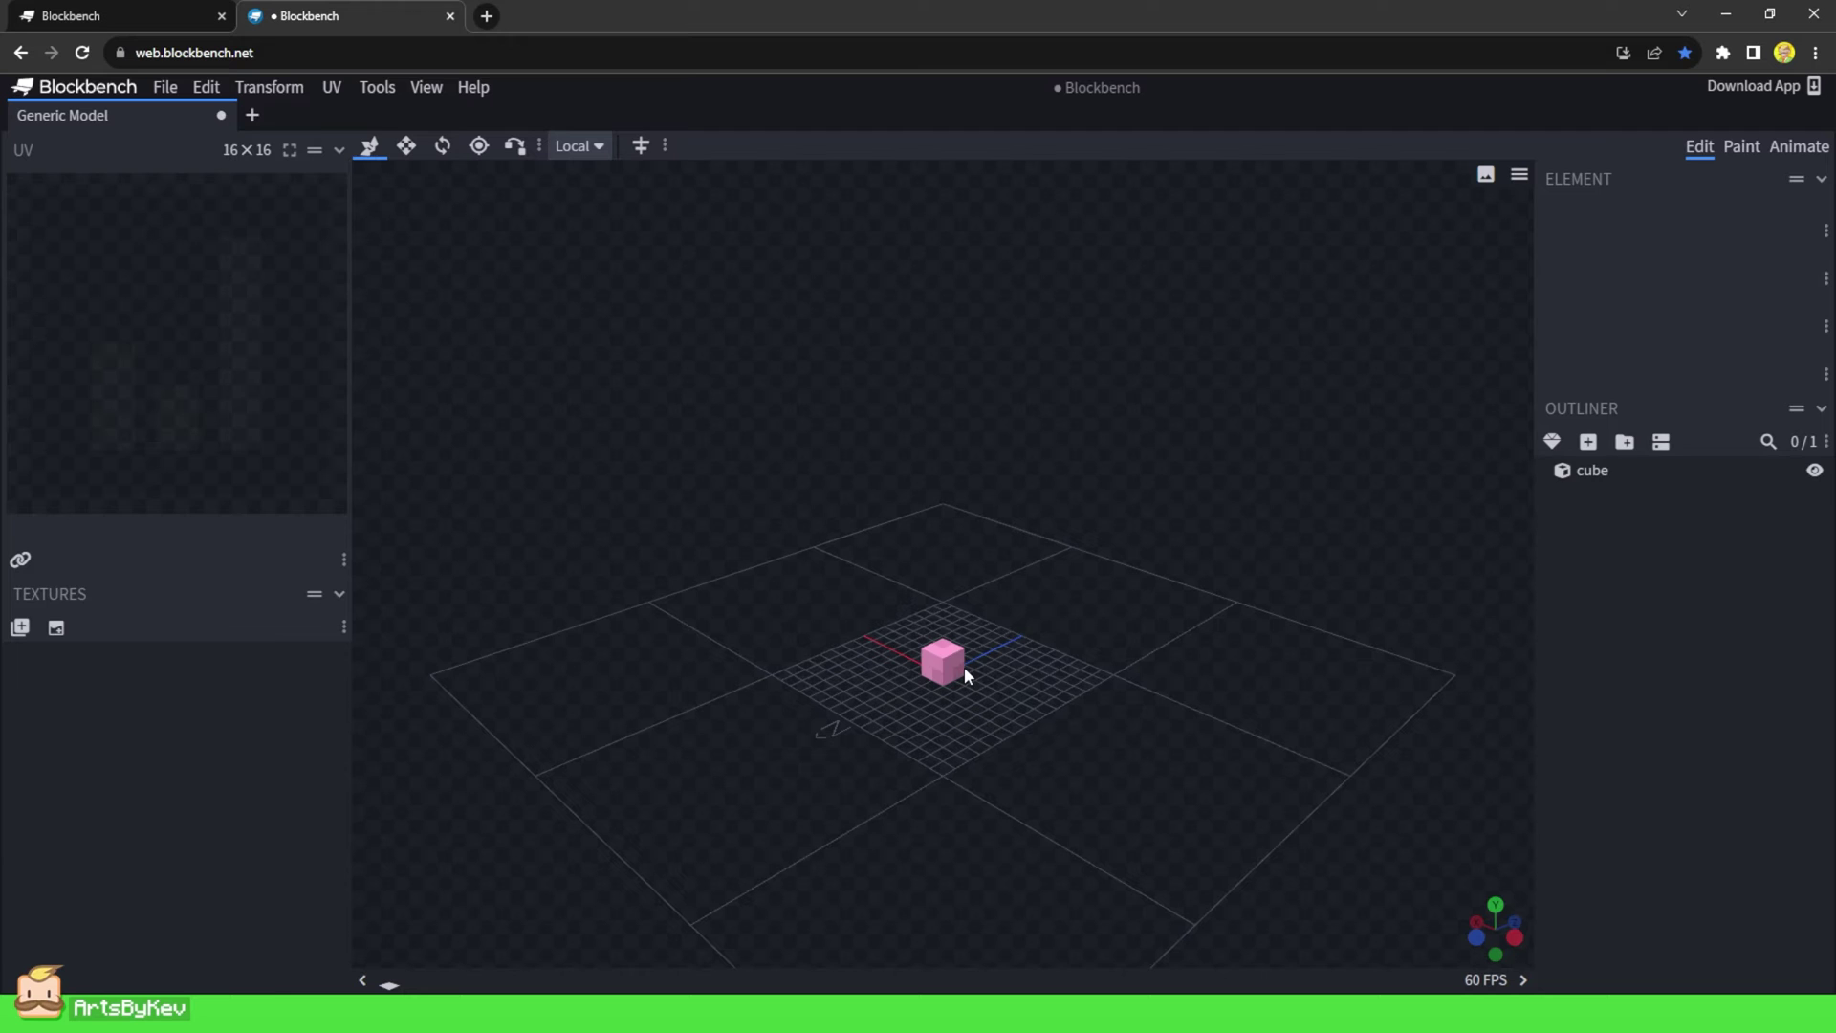
Select the 2×2×2 cube in the viewport to show its handles and properties
left_click(964, 674)
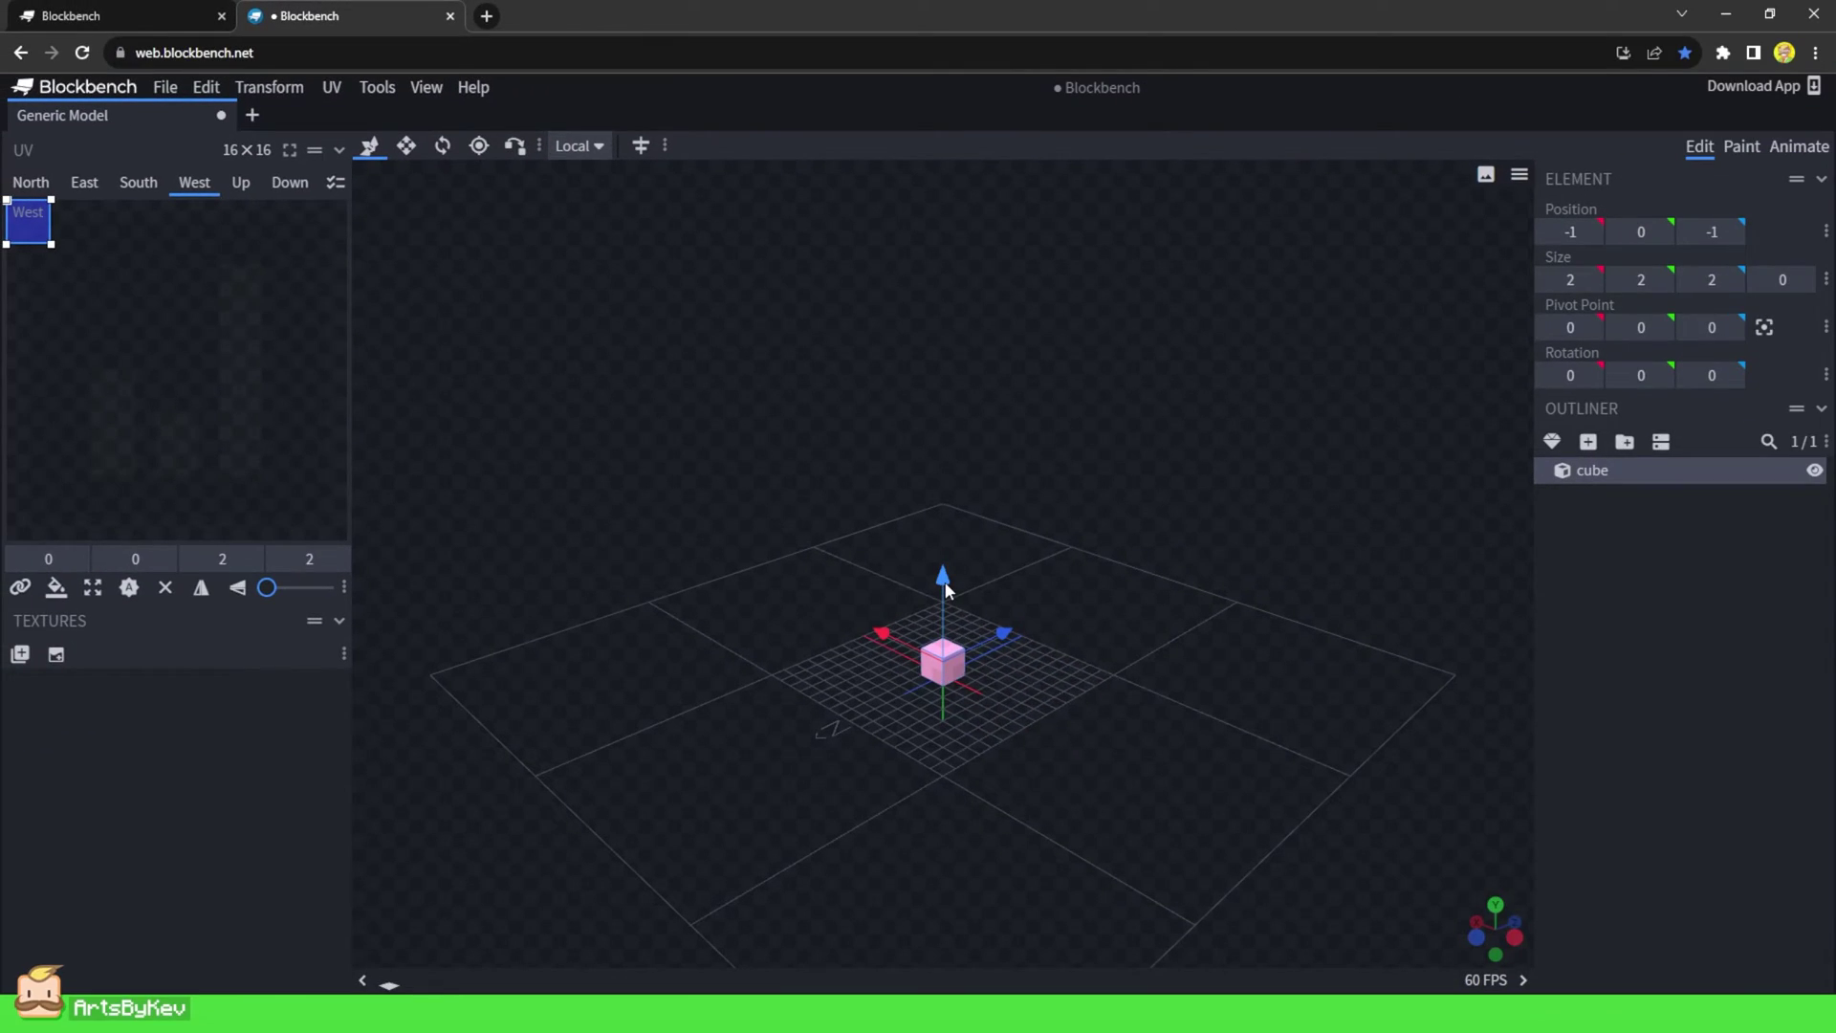
Nudge the cube along Y, switch to the Resize tool, and drag its Z depth past zero
left_click_drag(945, 577, 957, 616)
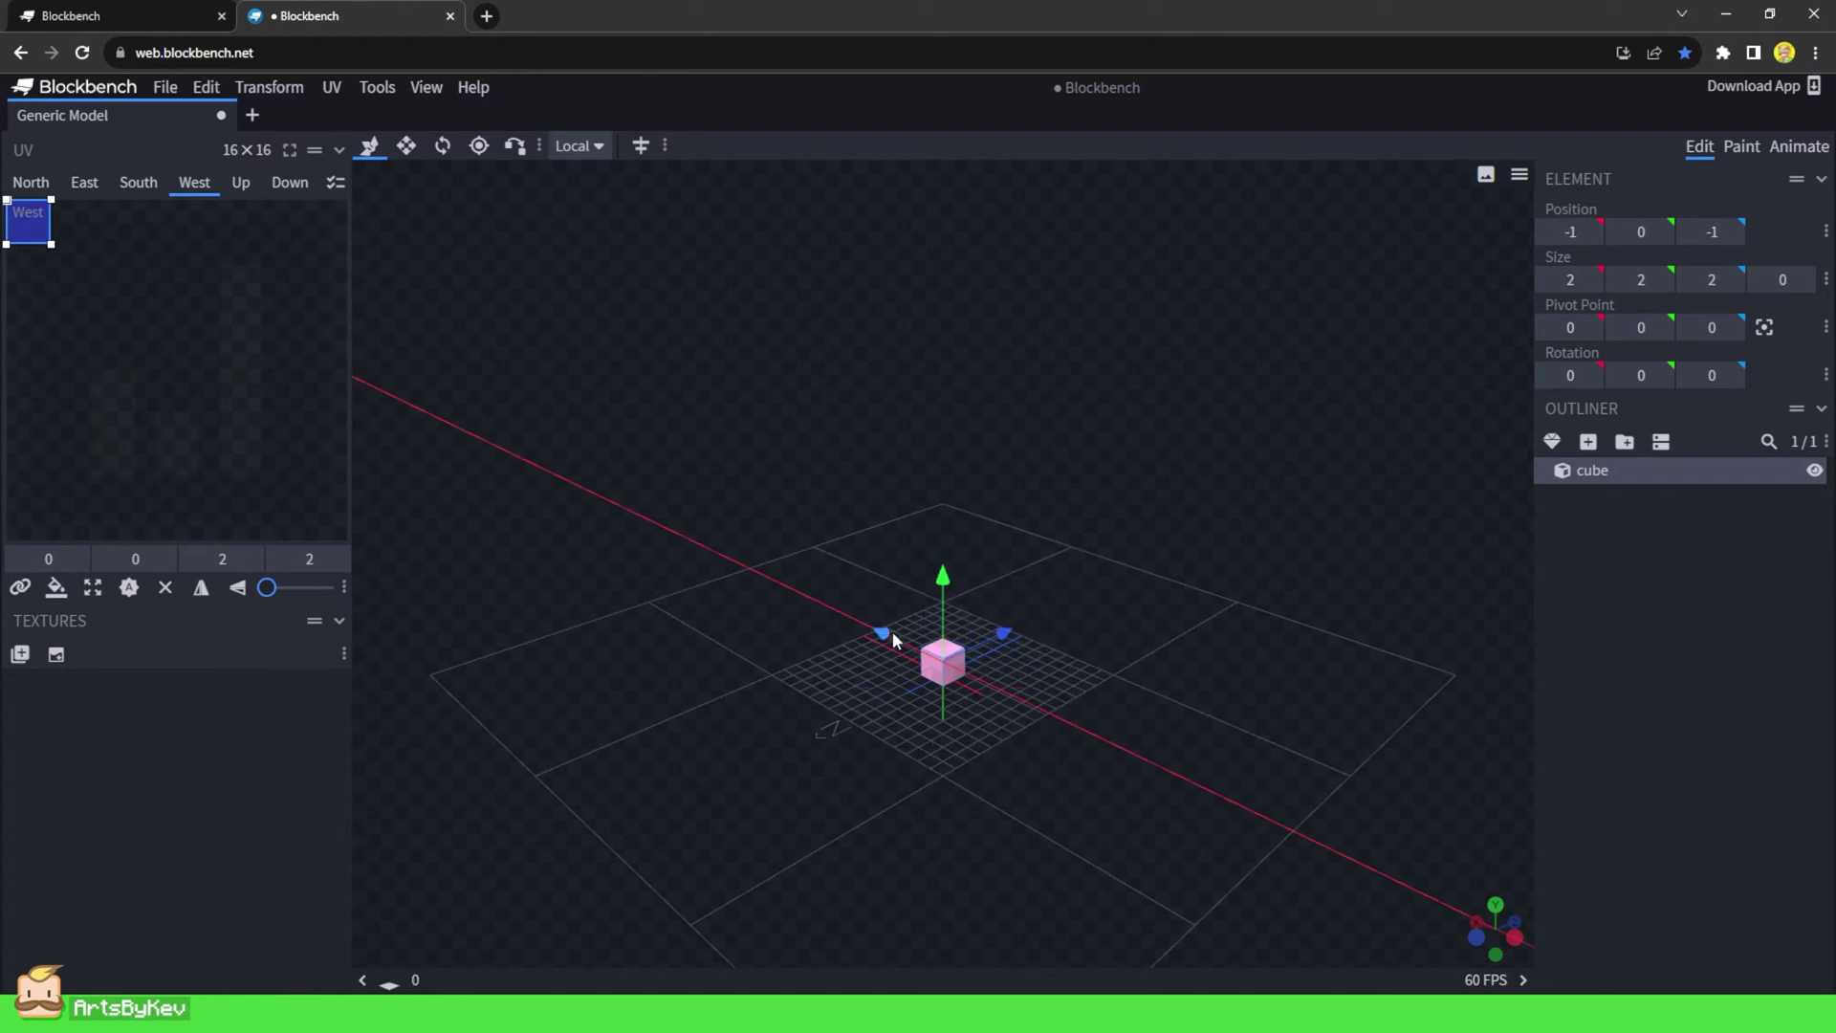
left_click(412, 151)
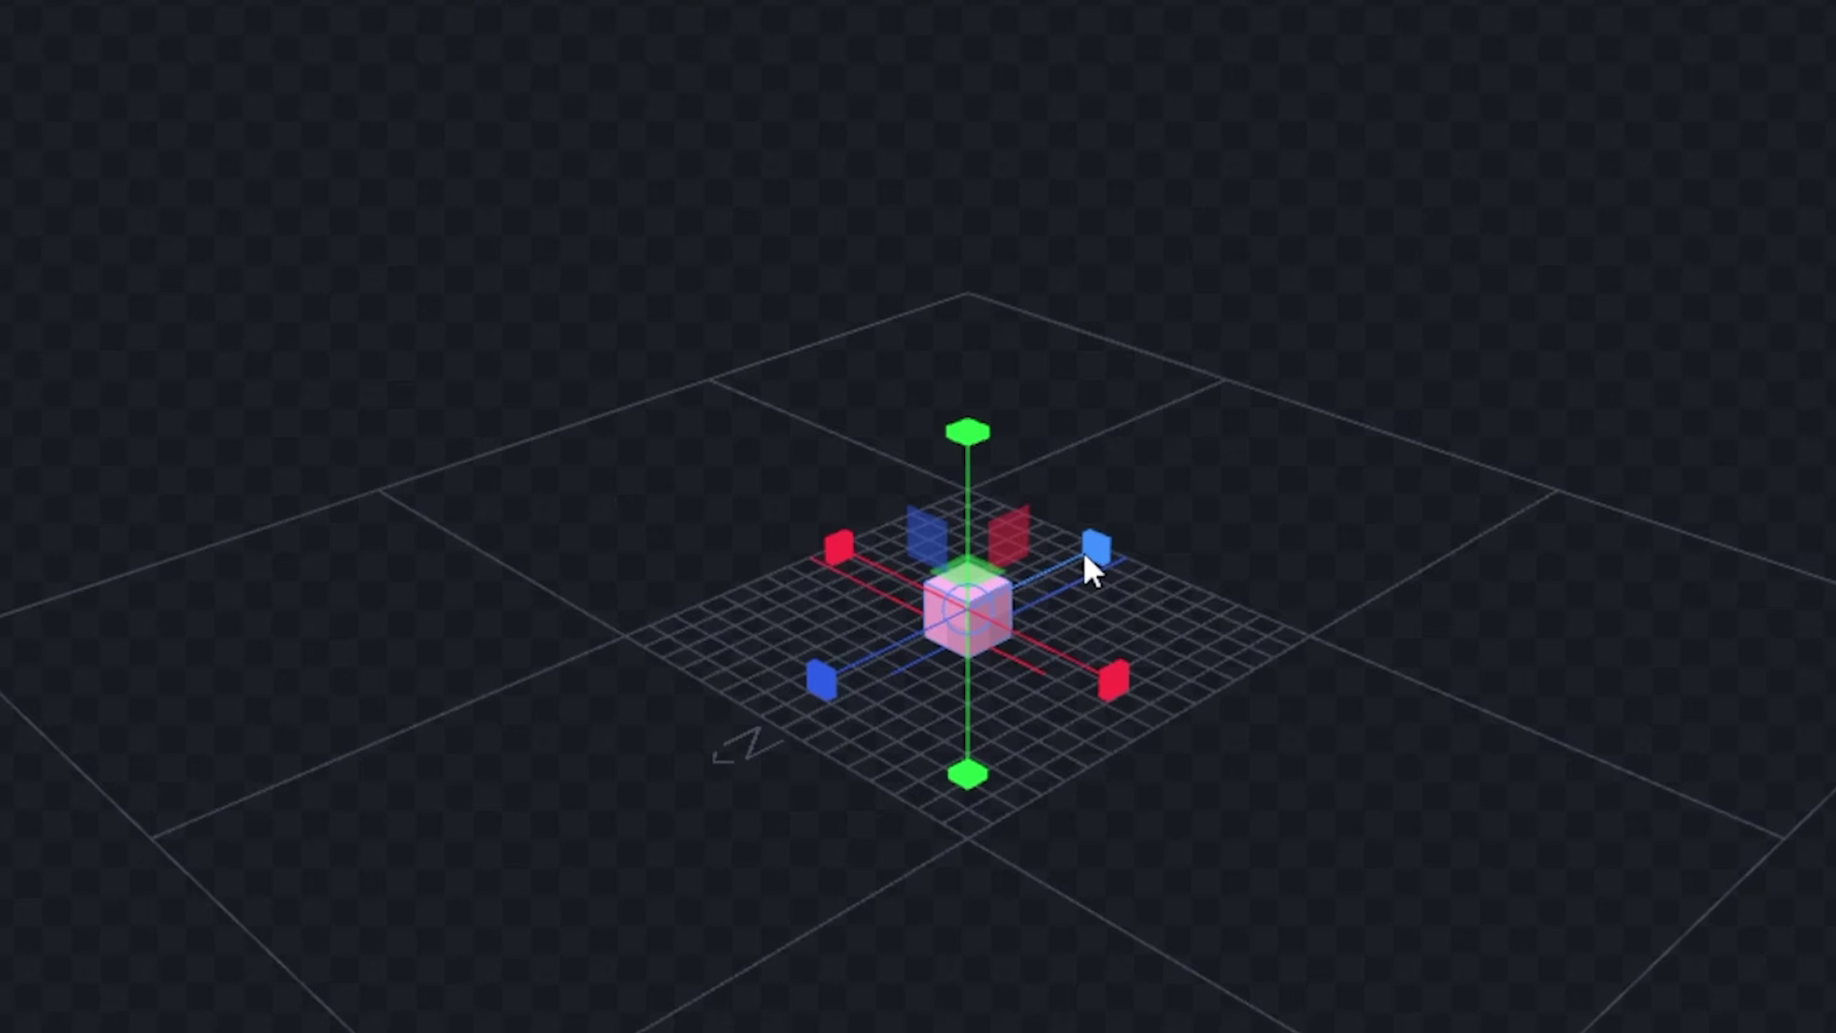
left_click_drag(1093, 557, 1024, 627)
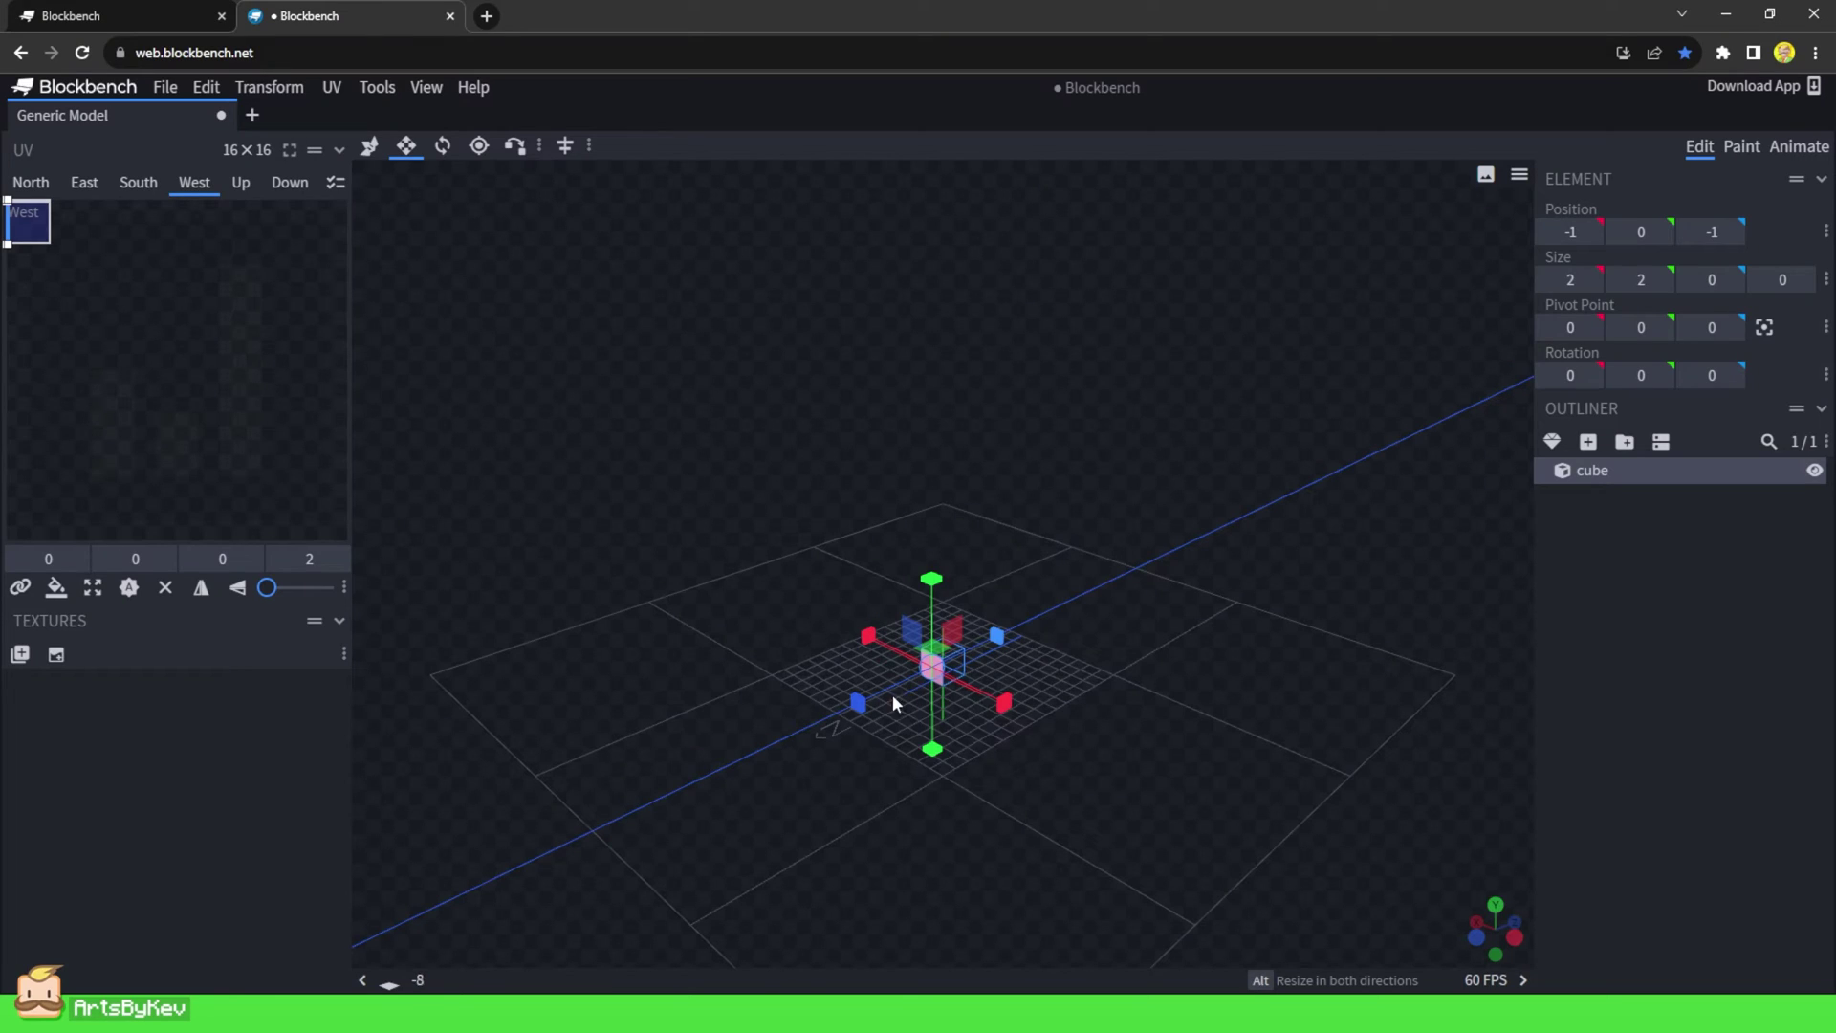
left_click_drag(893, 696, 869, 704)
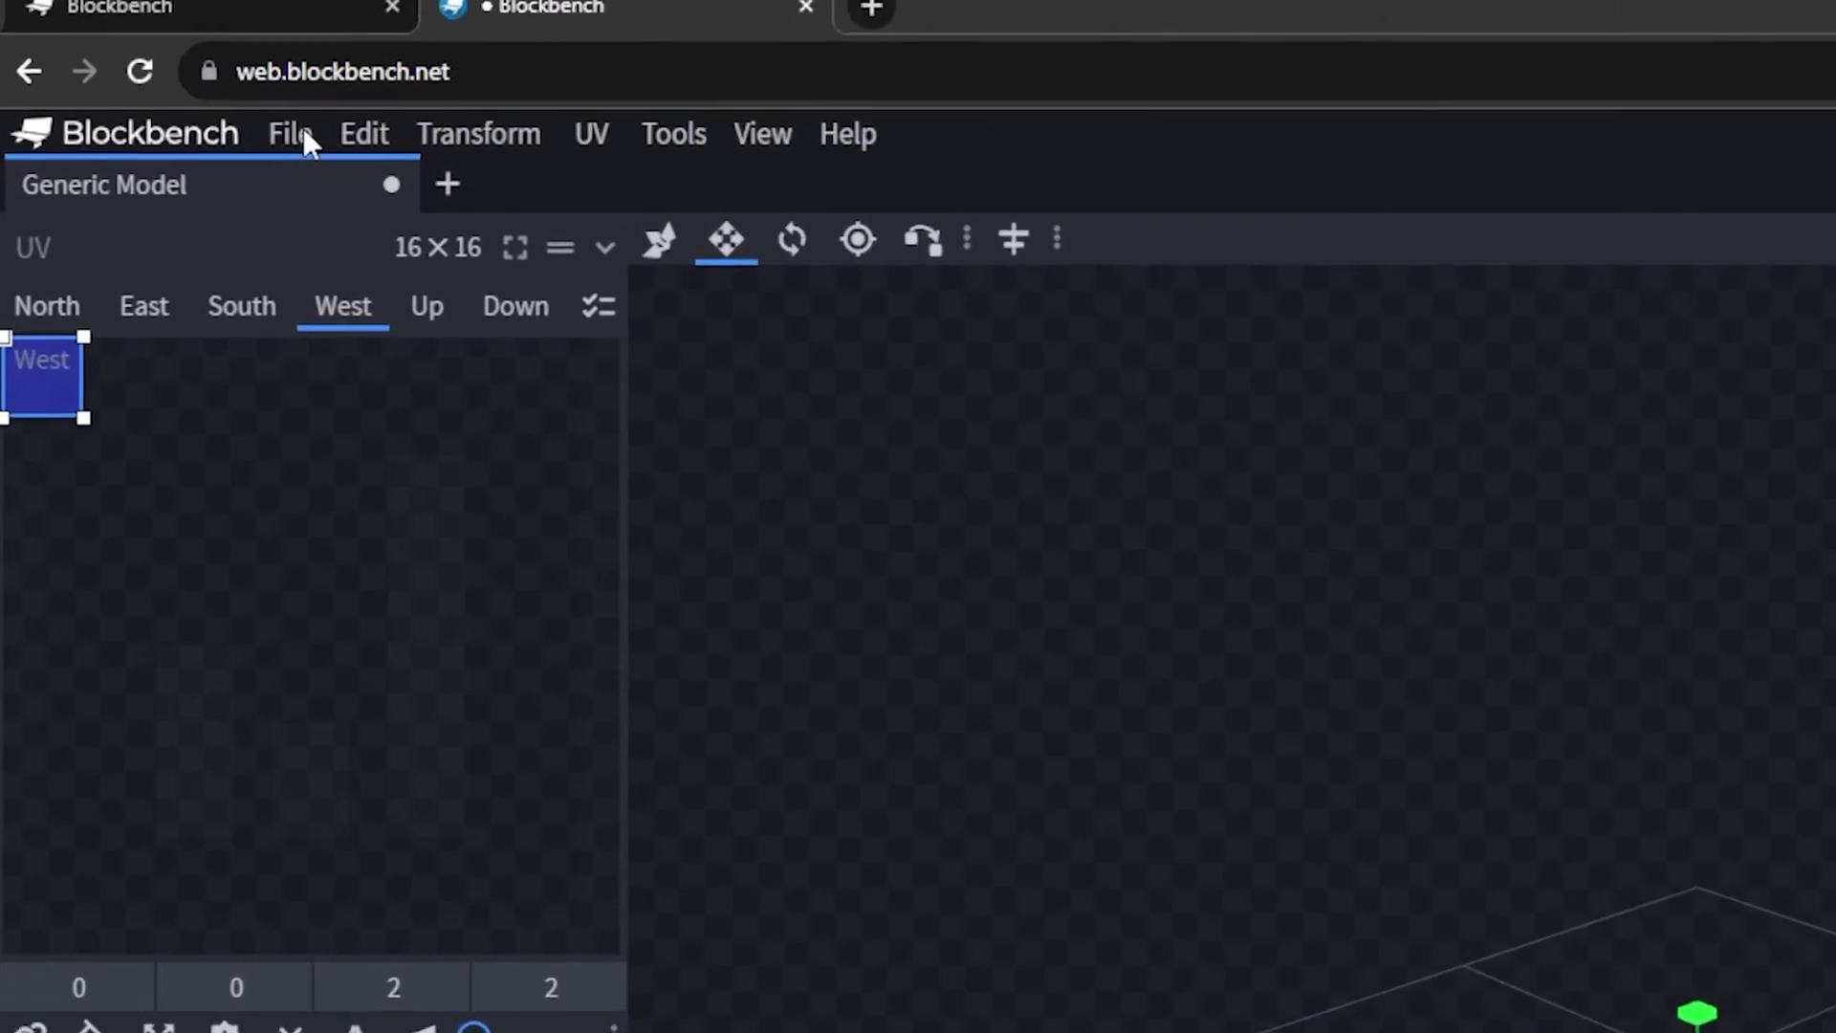
Tick Negative Size in the Settings' Snapping section, then close Settings
left_click(168, 86)
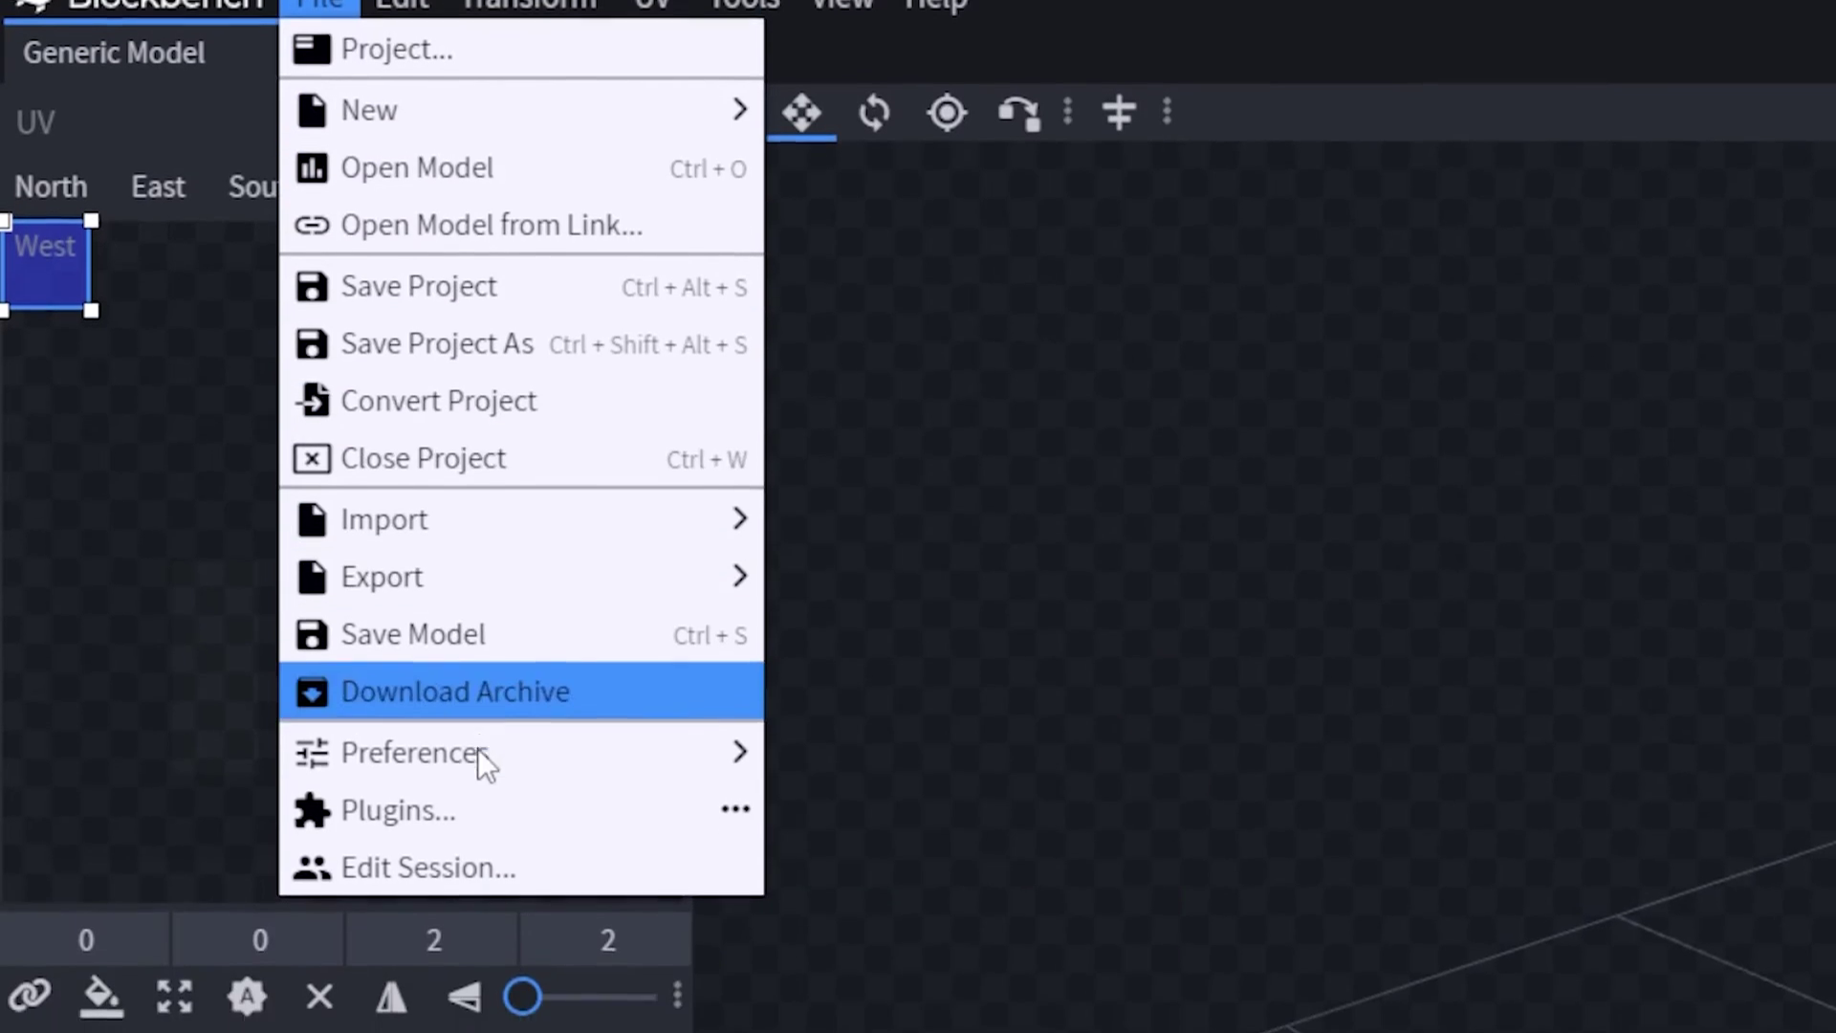
mouse_move(478, 908)
left_click(853, 713)
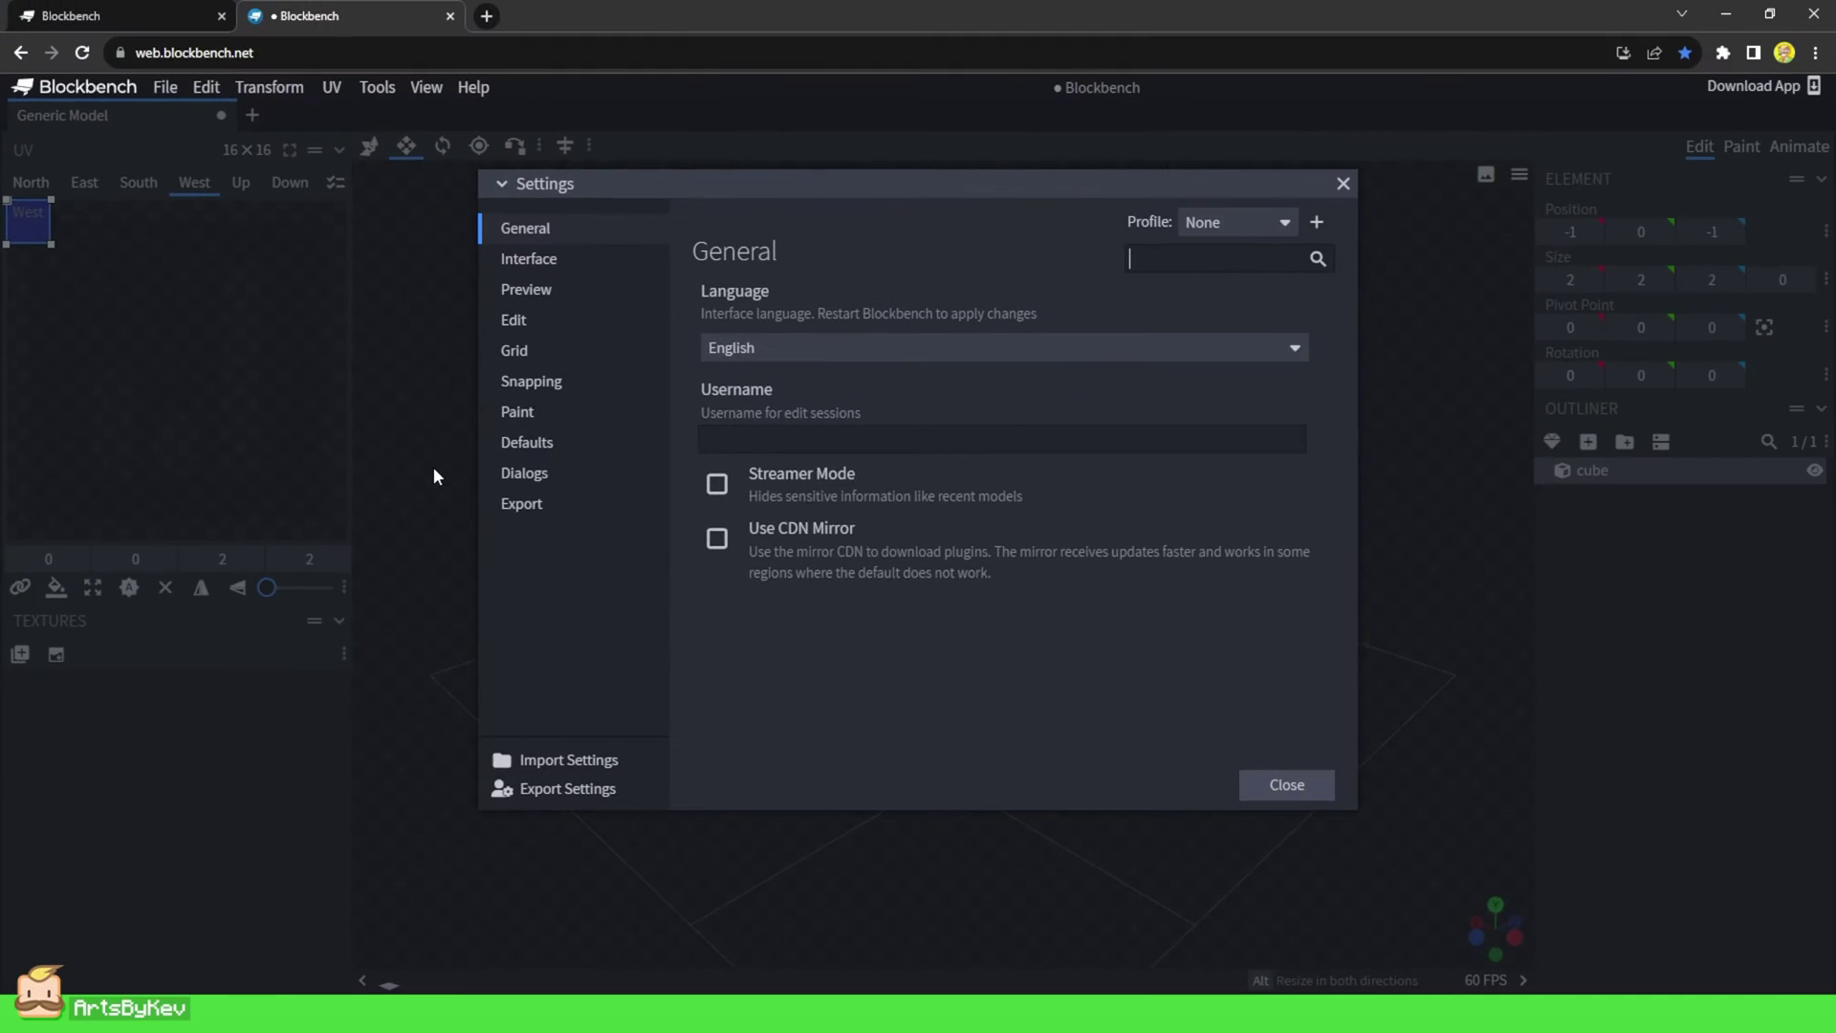
left_click(1047, 546)
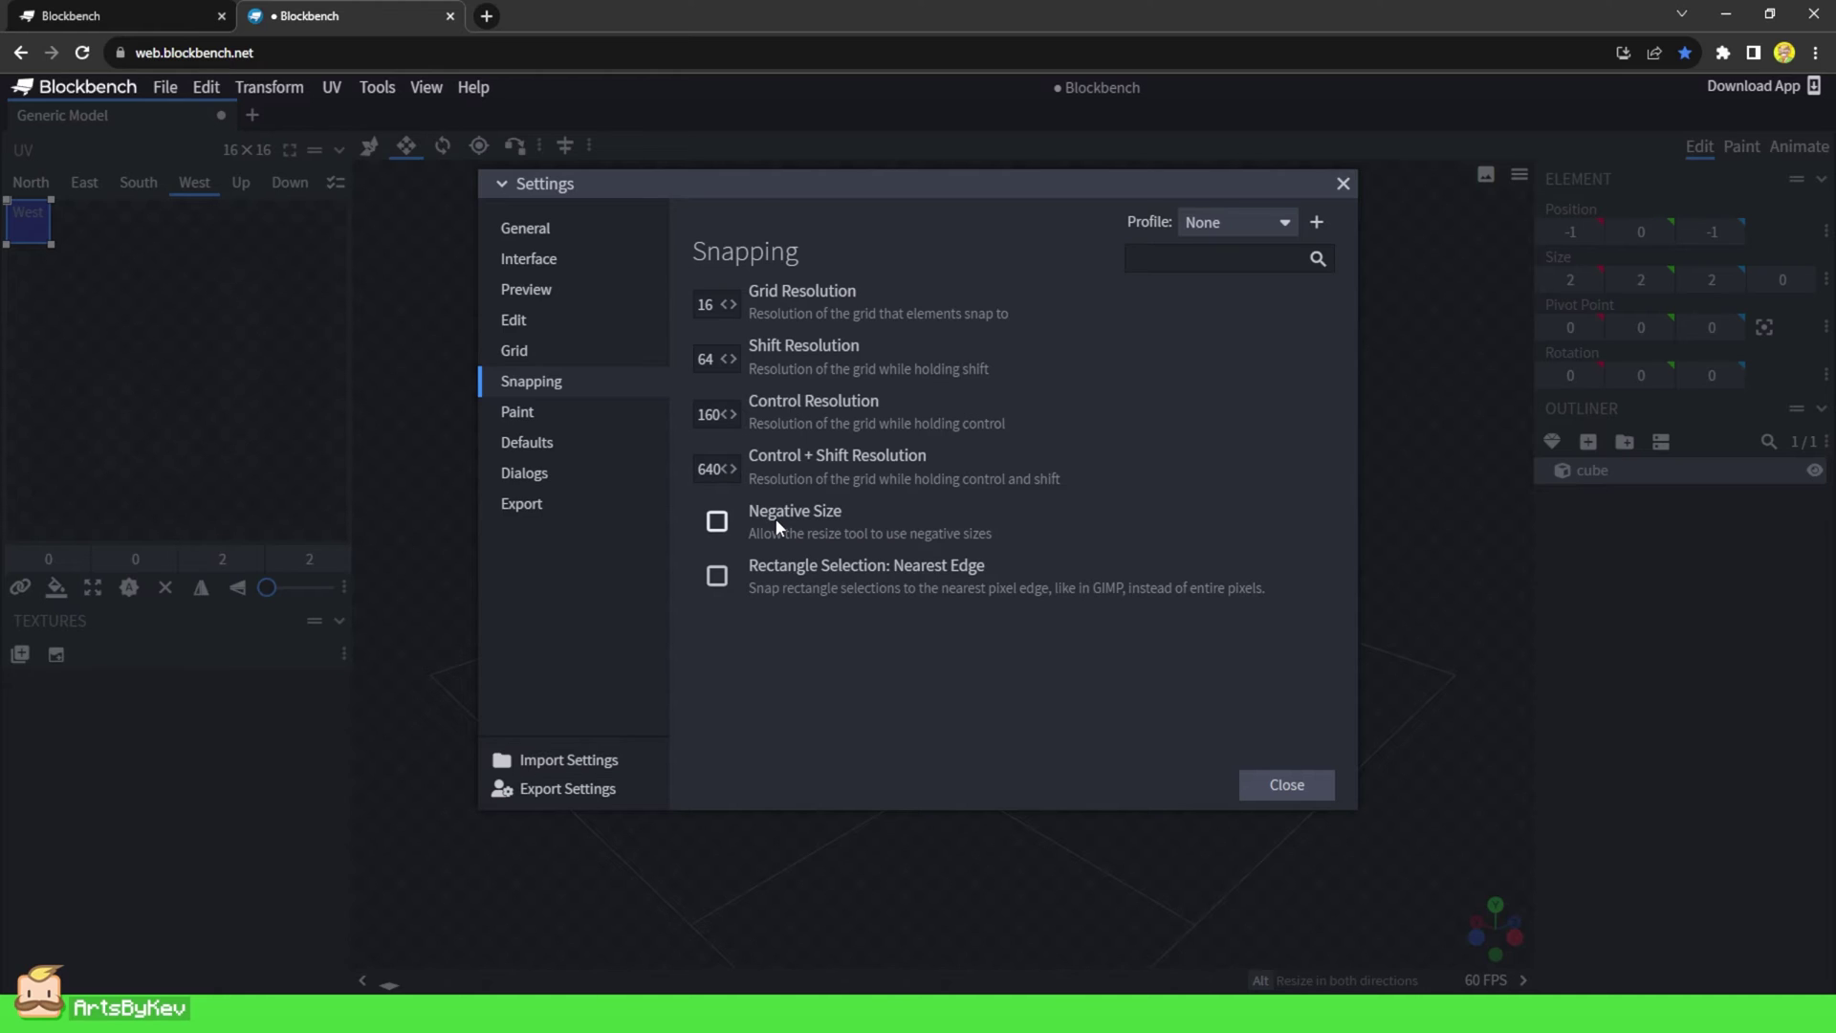
left_click(724, 522)
left_click(1286, 786)
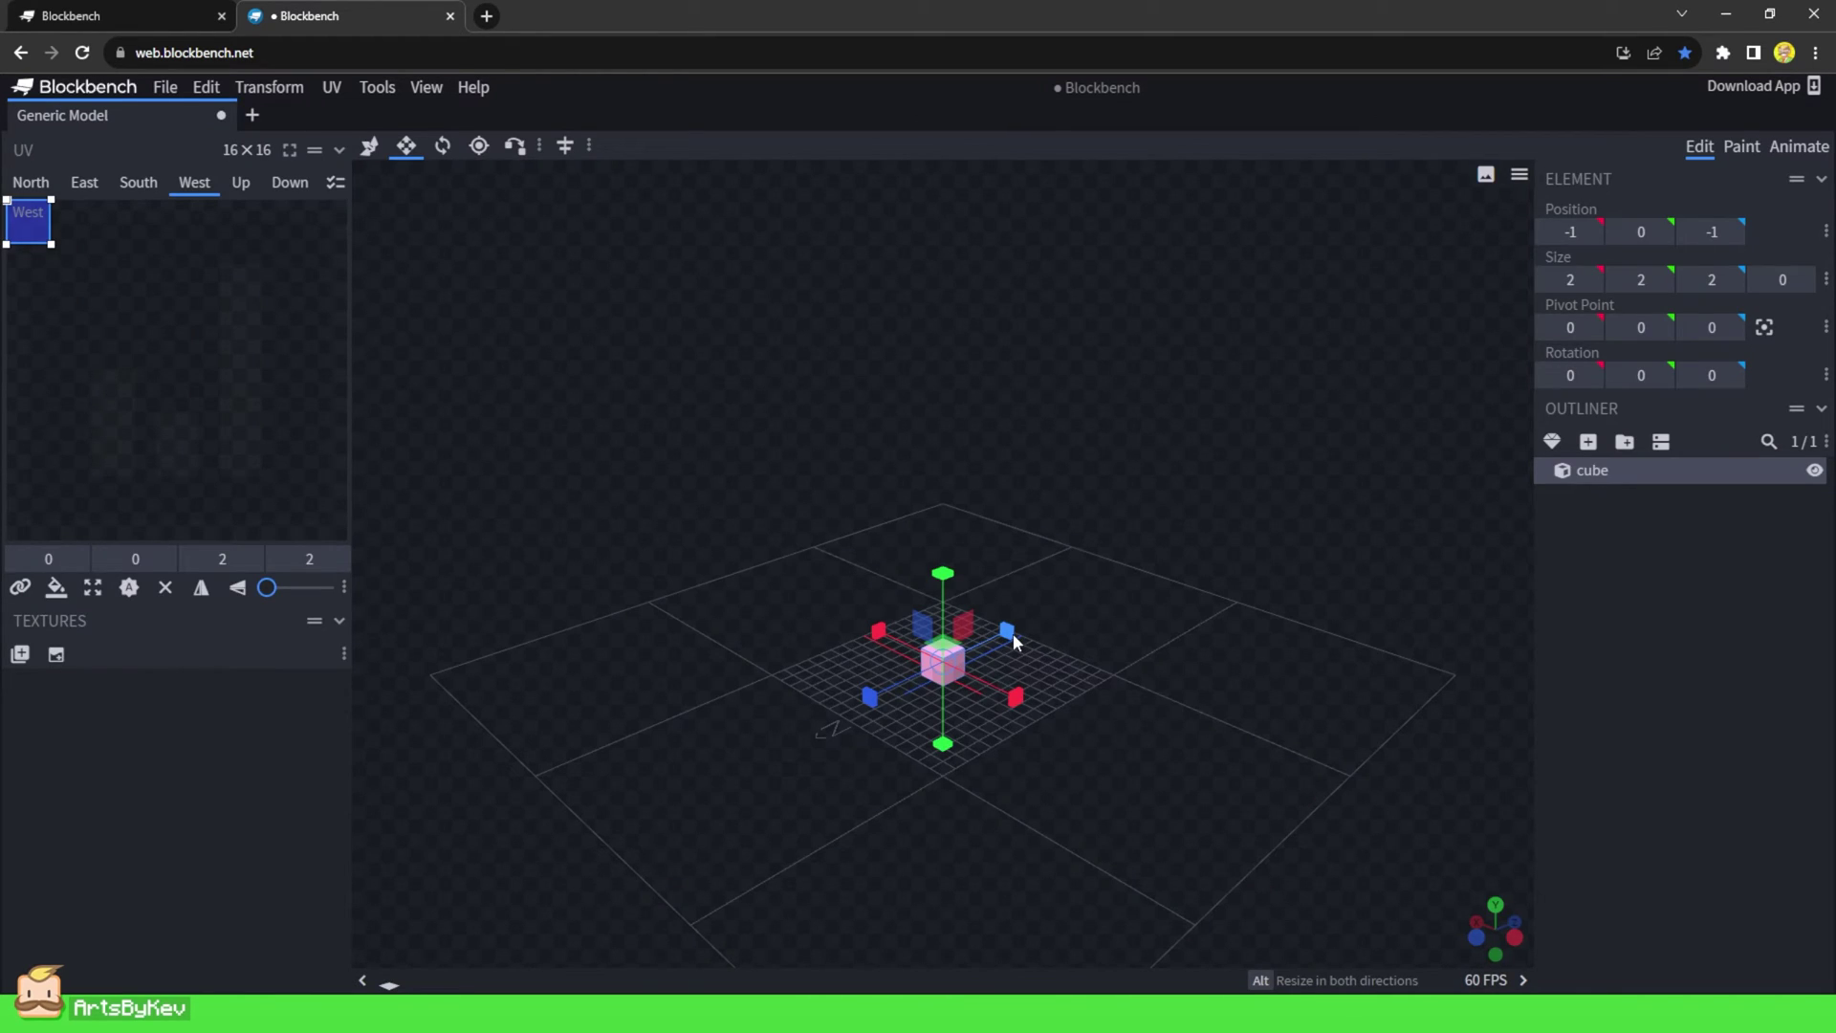
Stretch the cube past zero into a long Z bar, inspect it, then restore it to 2×2×2
left_click_drag(1013, 633, 821, 547)
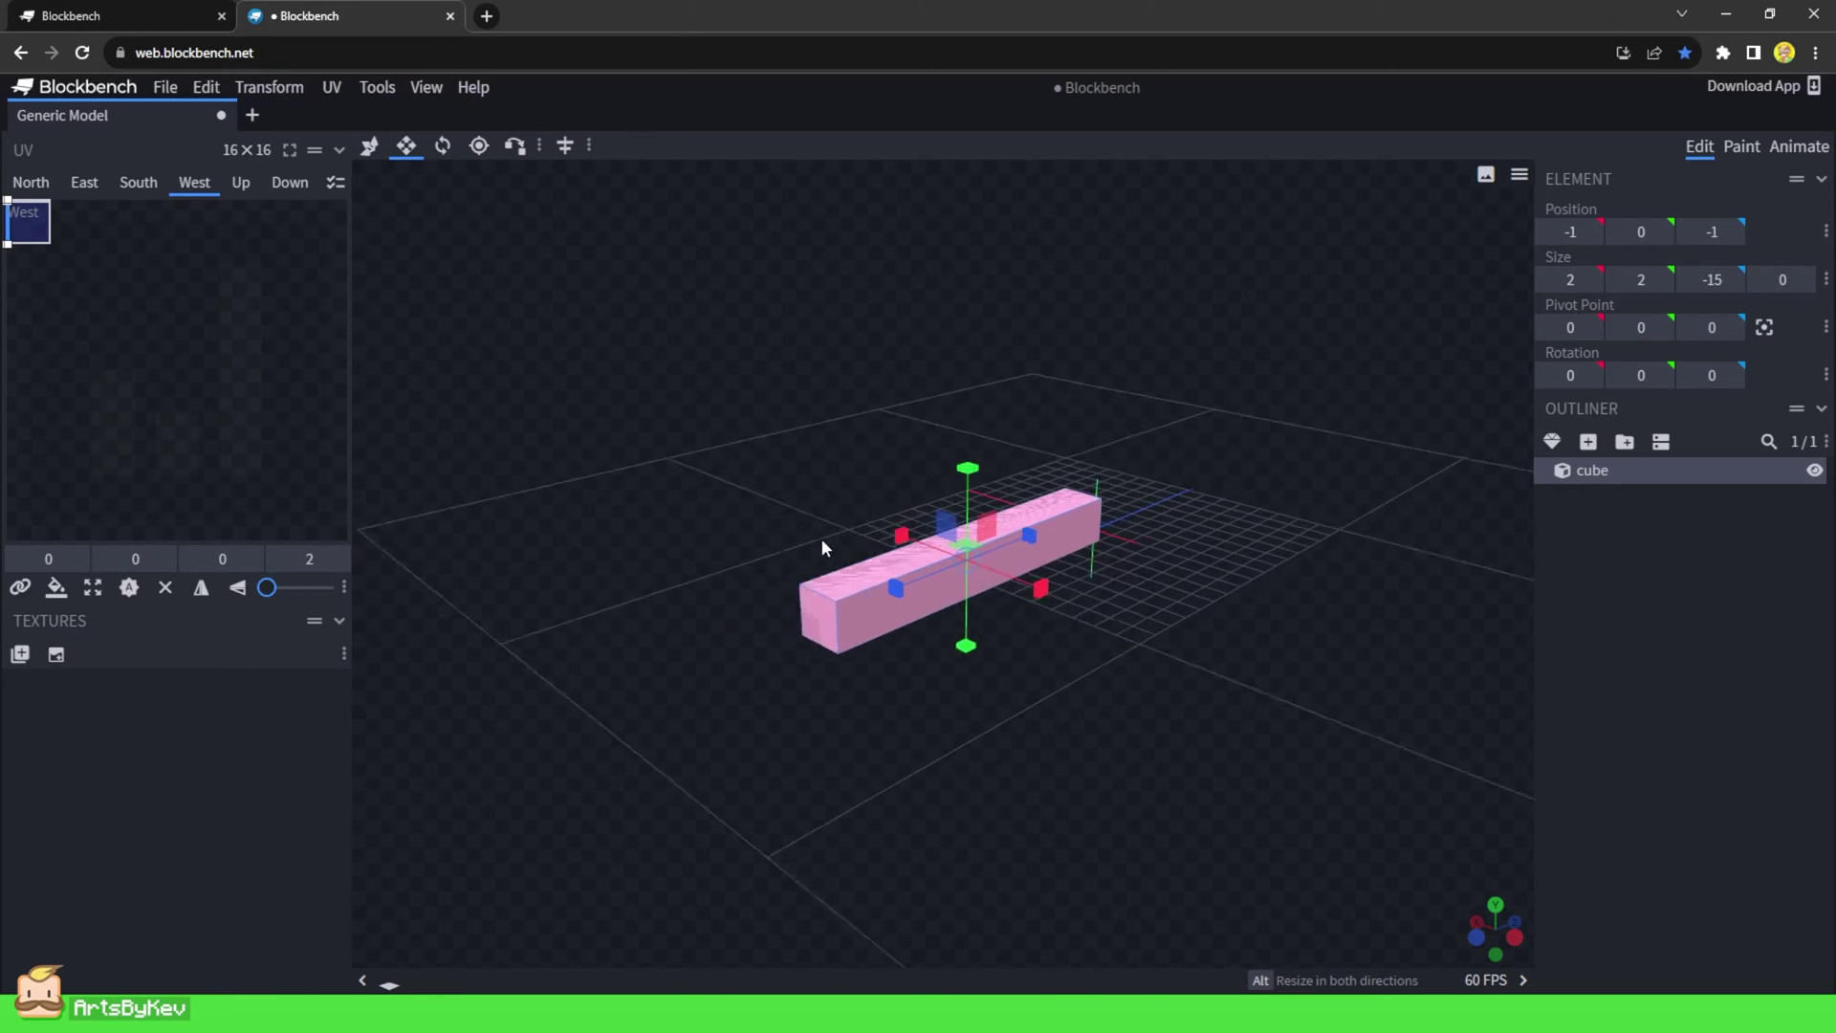
scroll(821, 547, "up", 3)
left_click_drag(859, 471, 840, 508)
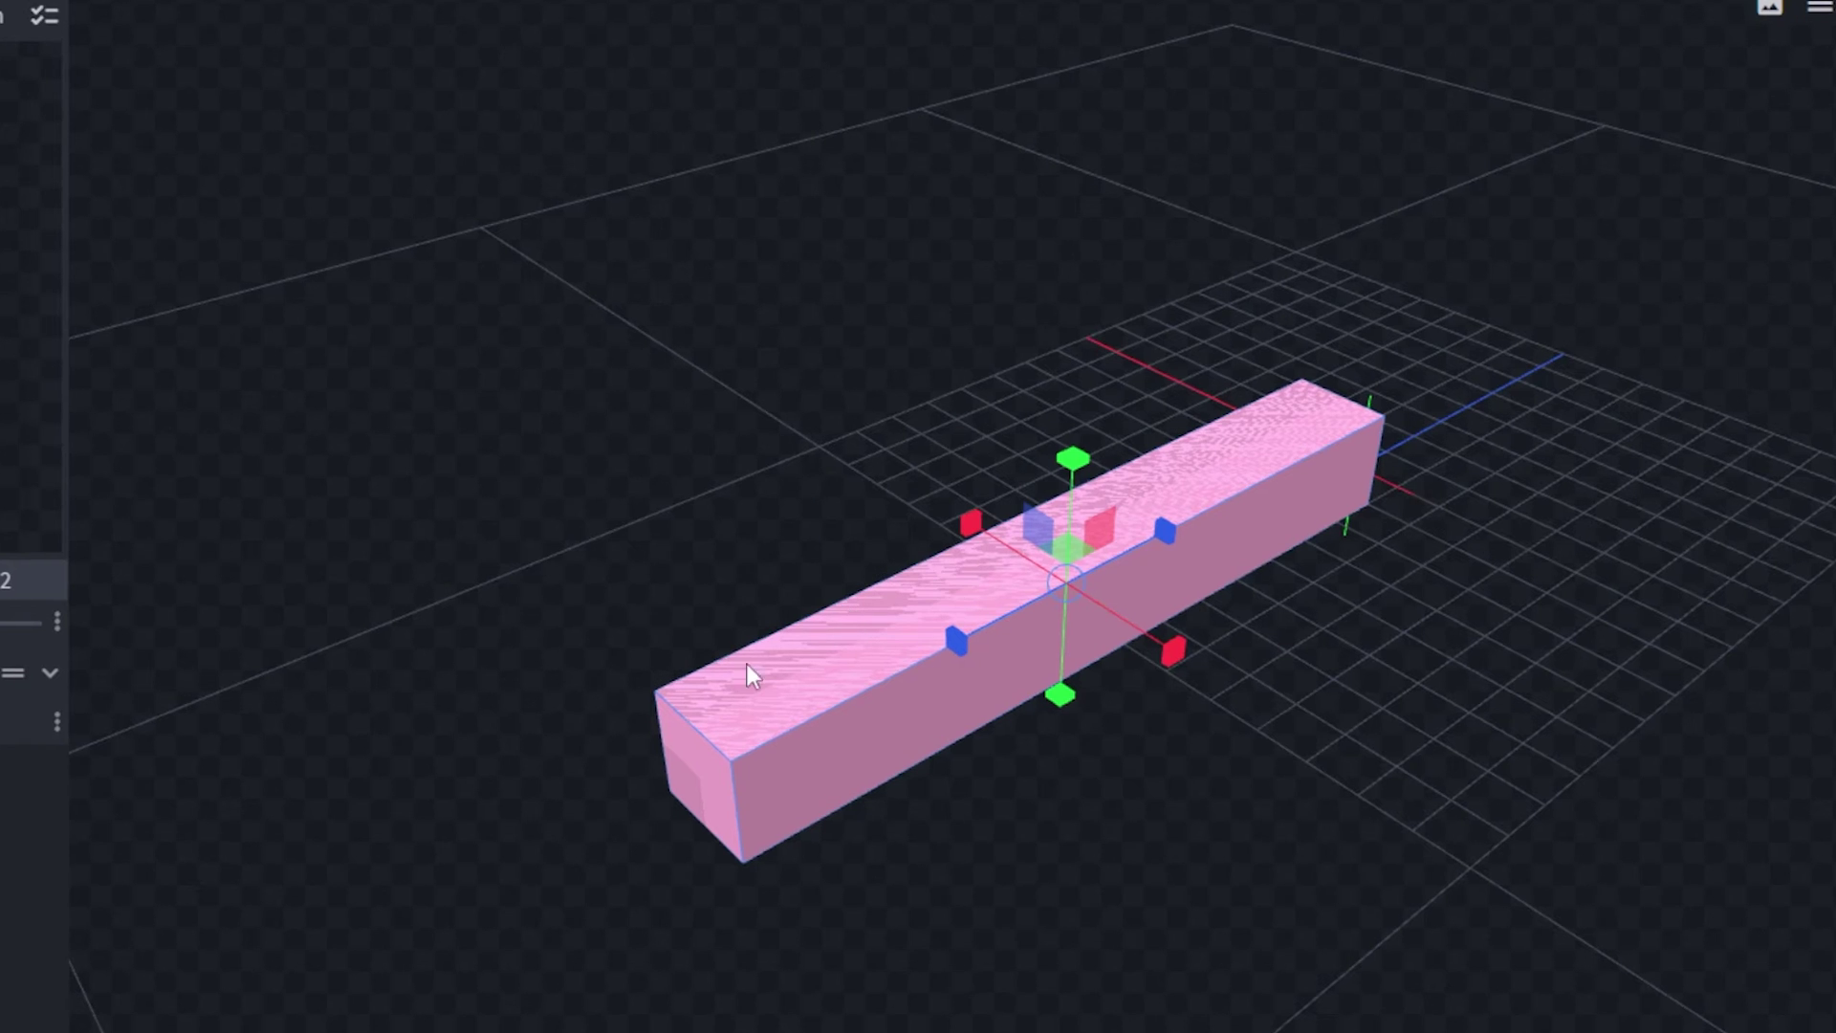
left_click_drag(784, 627, 1080, 378)
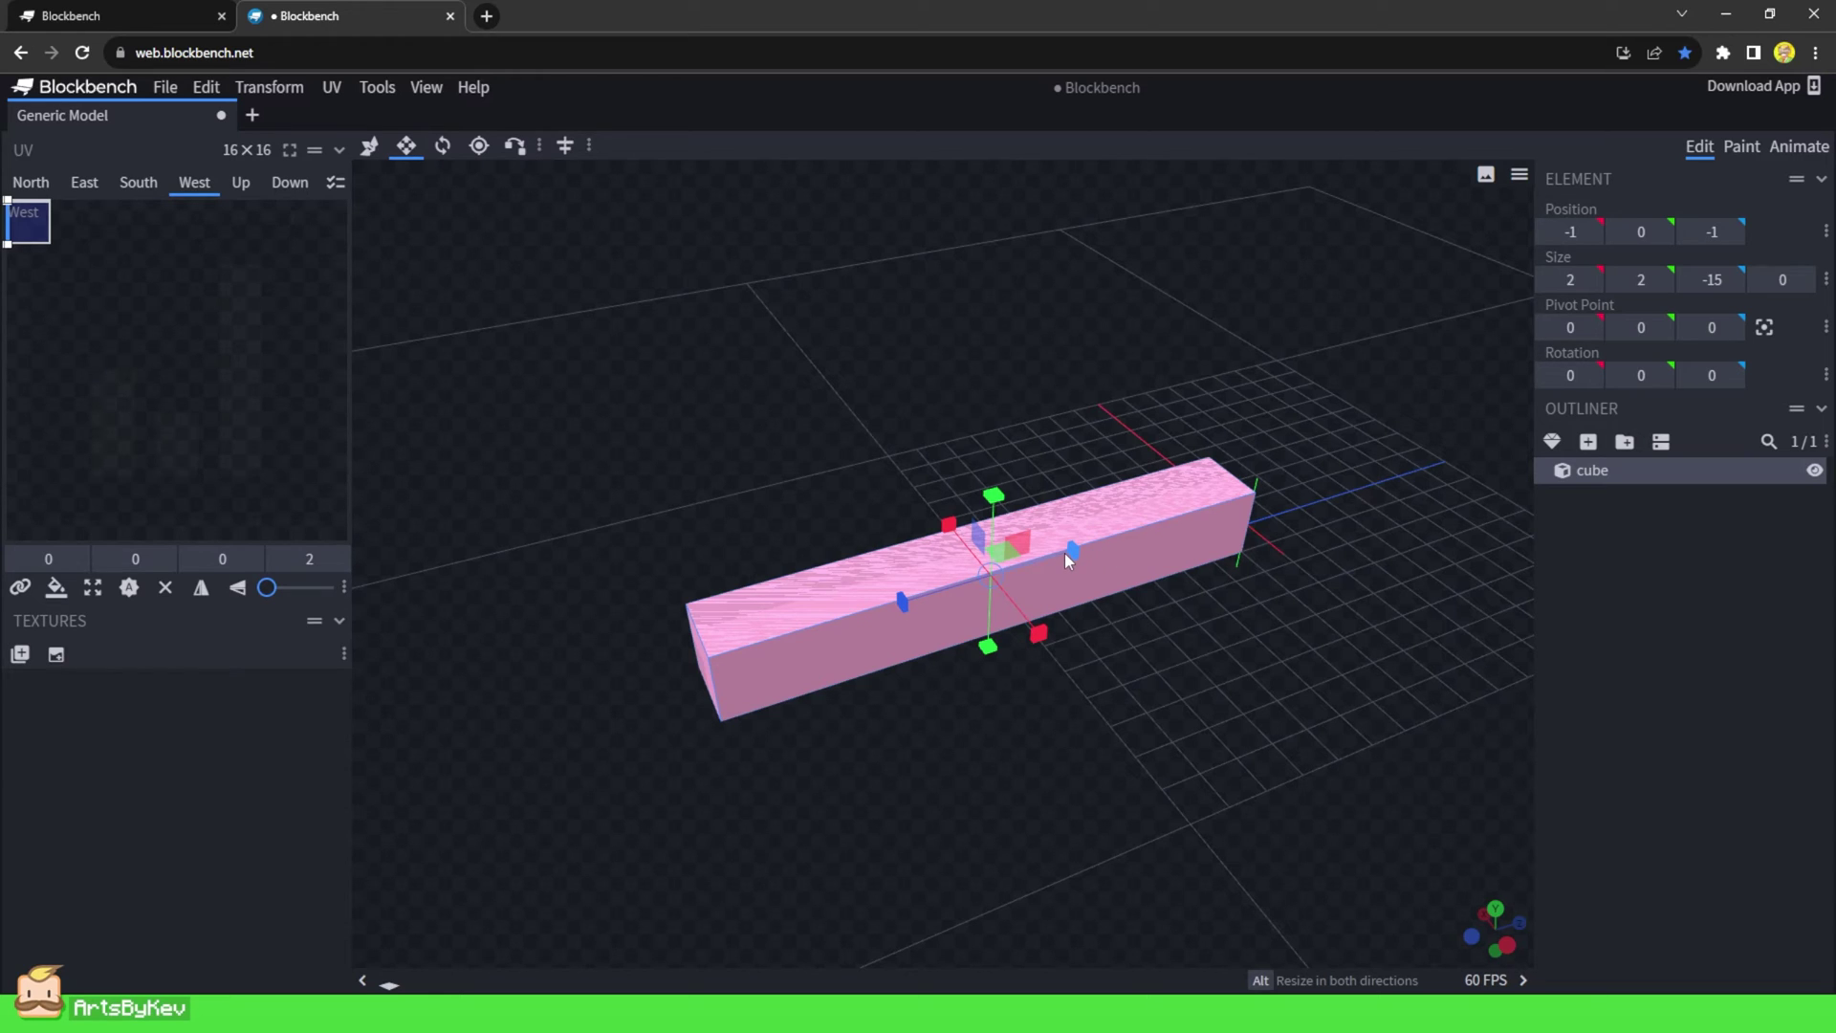
left_click_drag(1065, 555, 1502, 440)
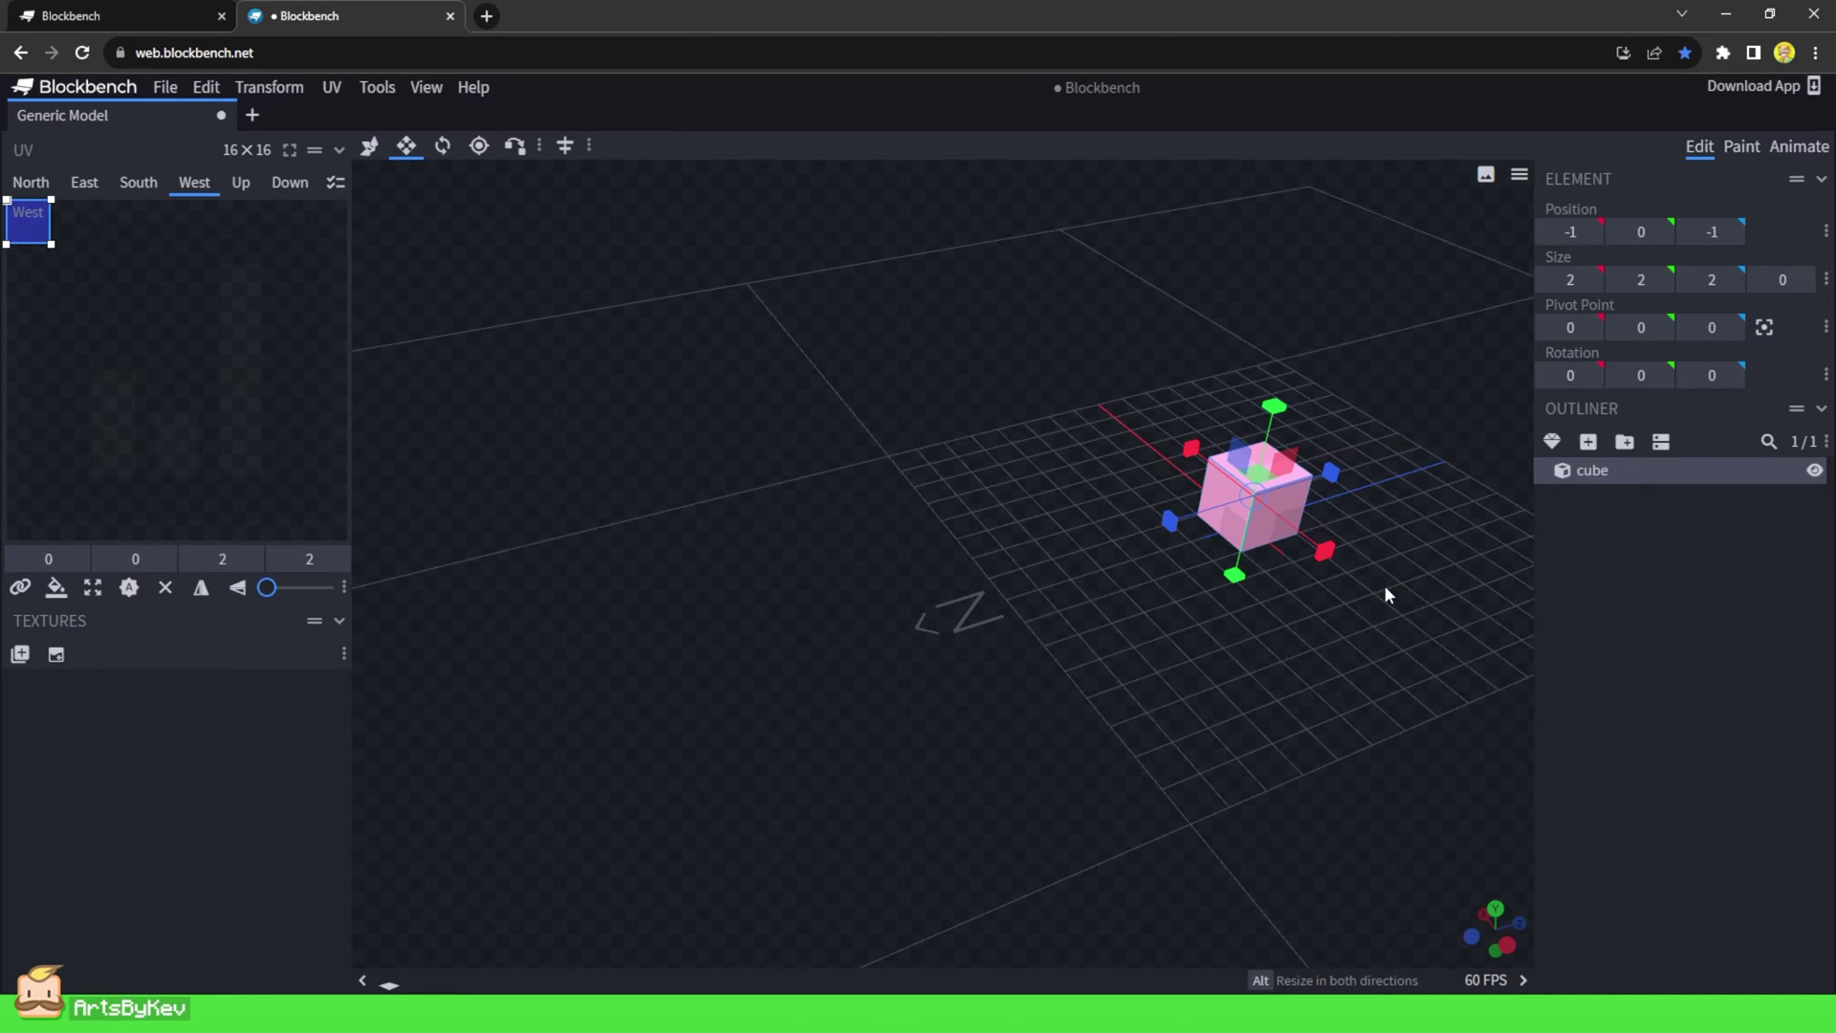
Reset the camera to the default view and show the viewport's Angles presets
key("Home")
right_click(1106, 619)
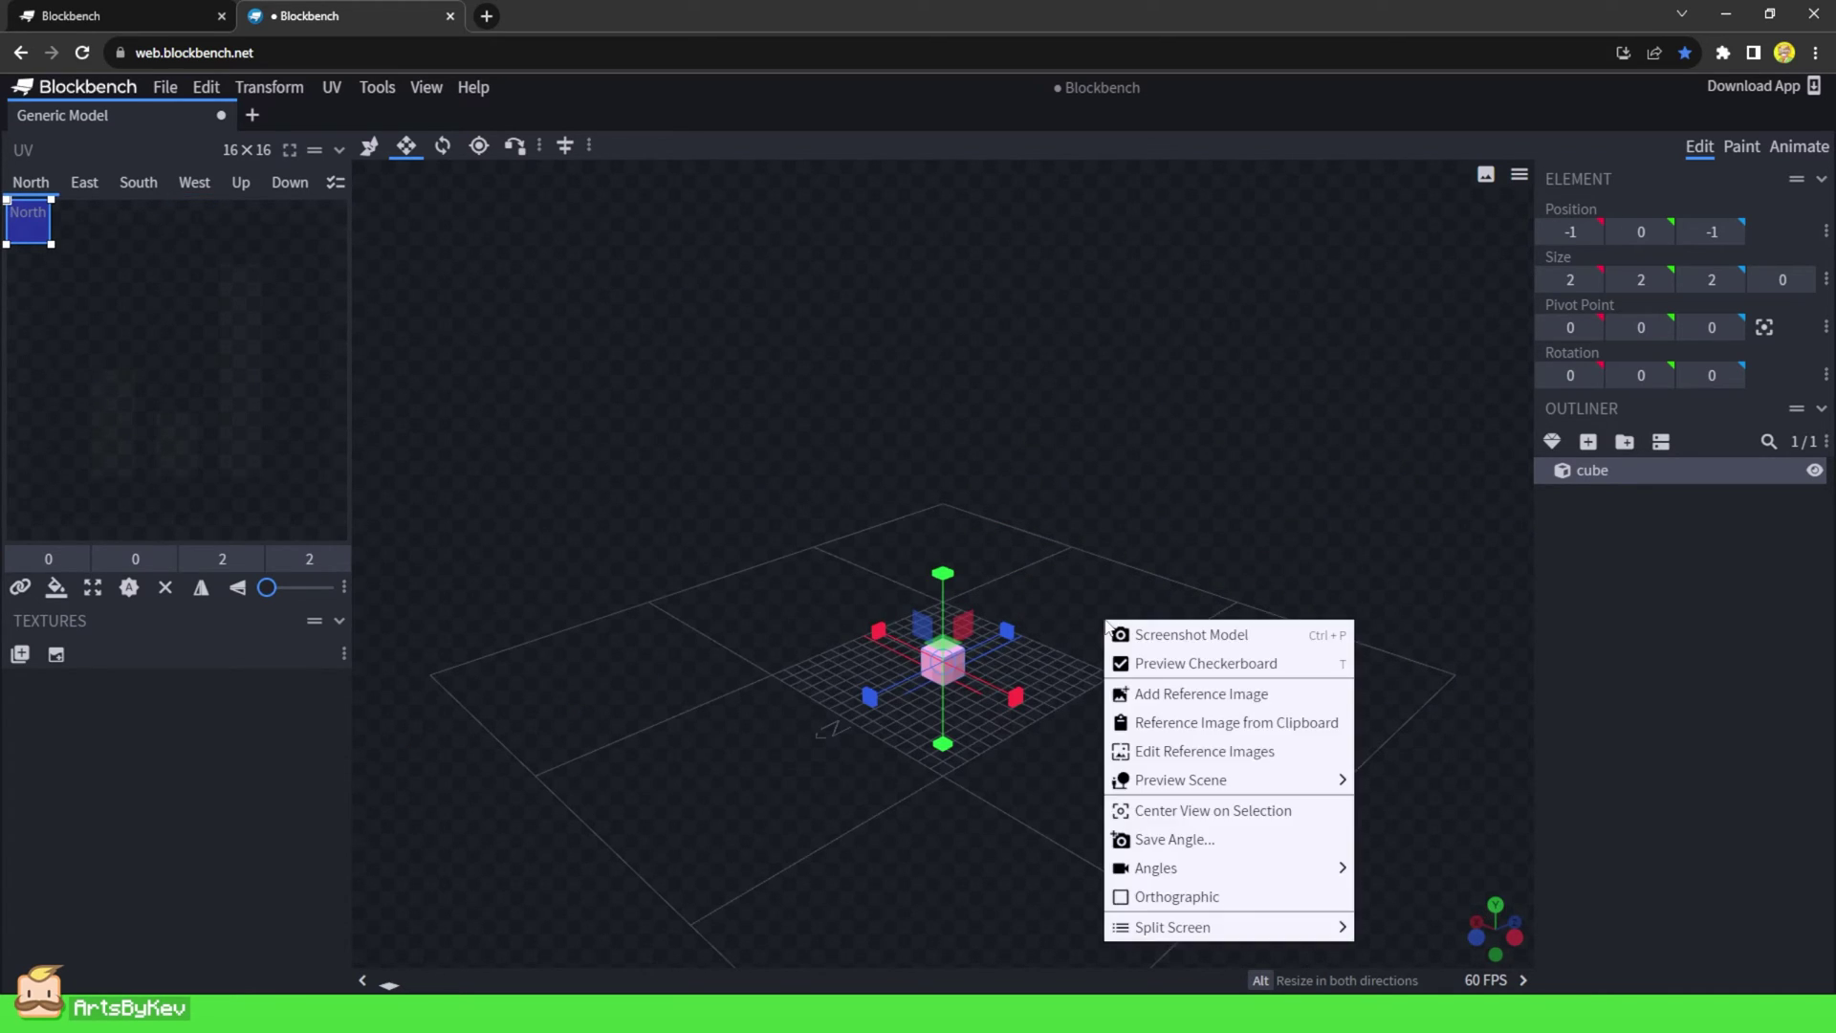
mouse_move(1168, 869)
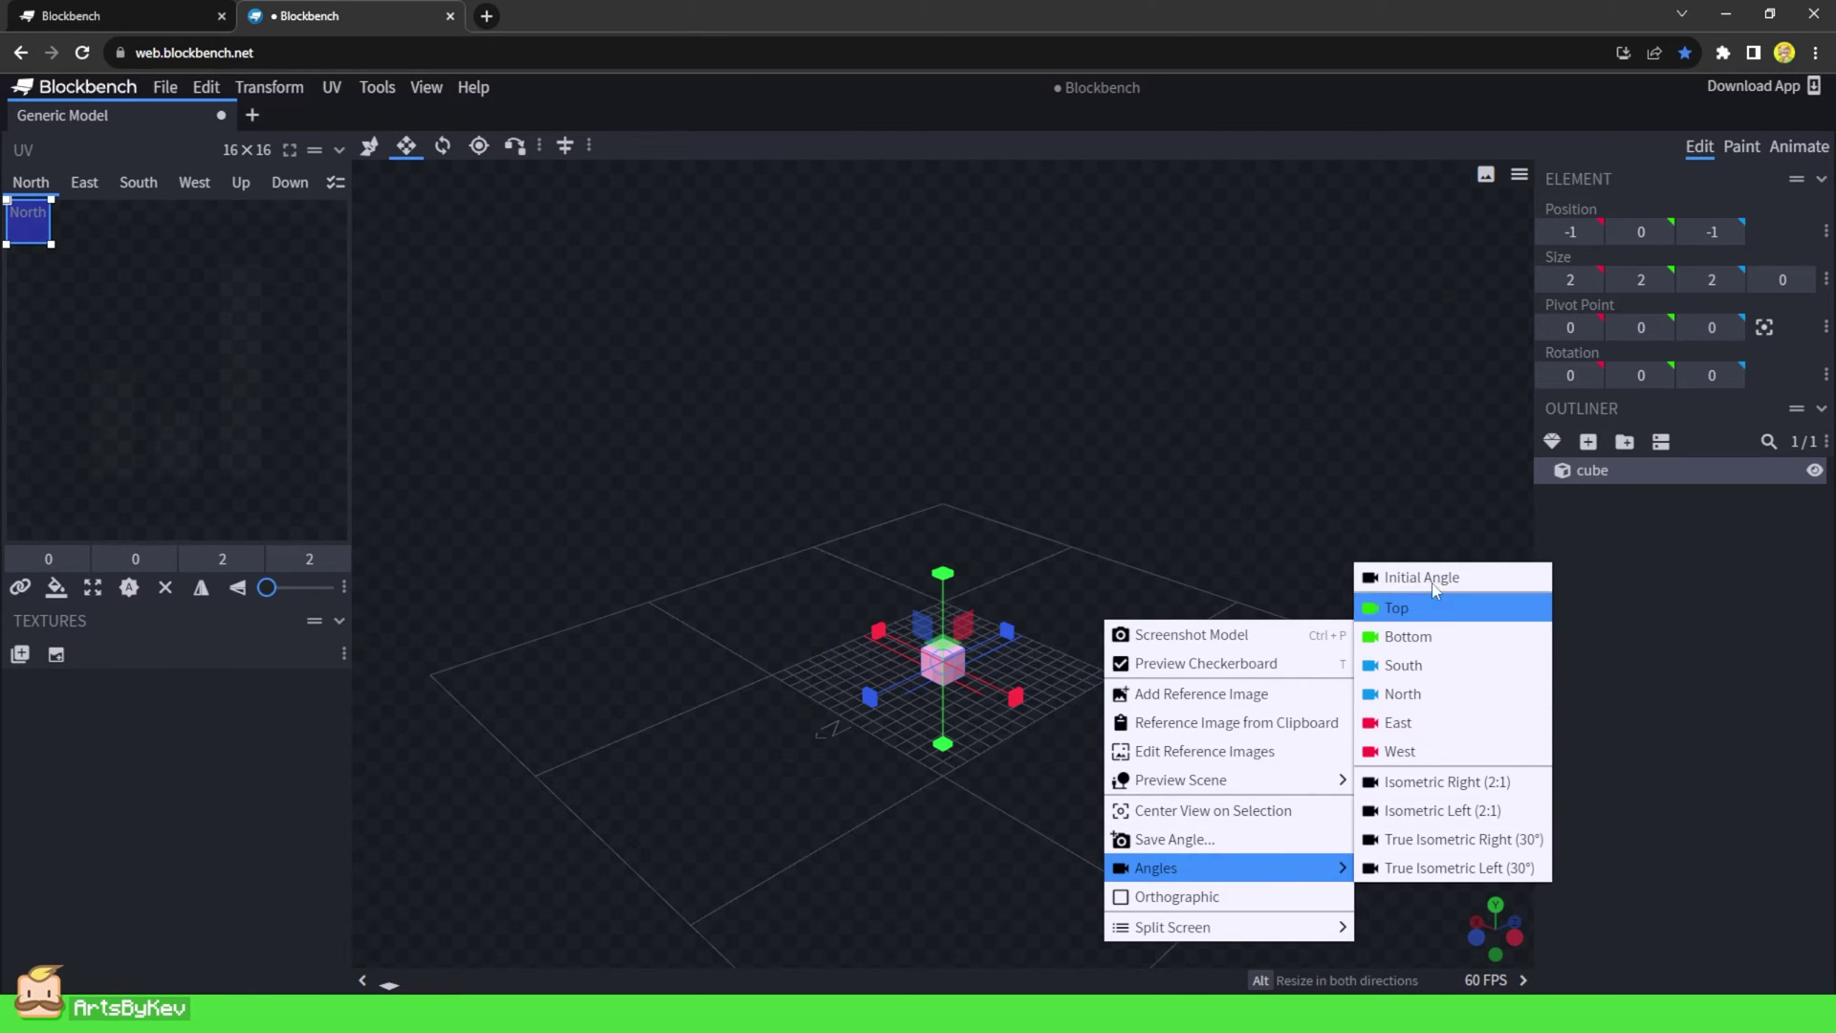